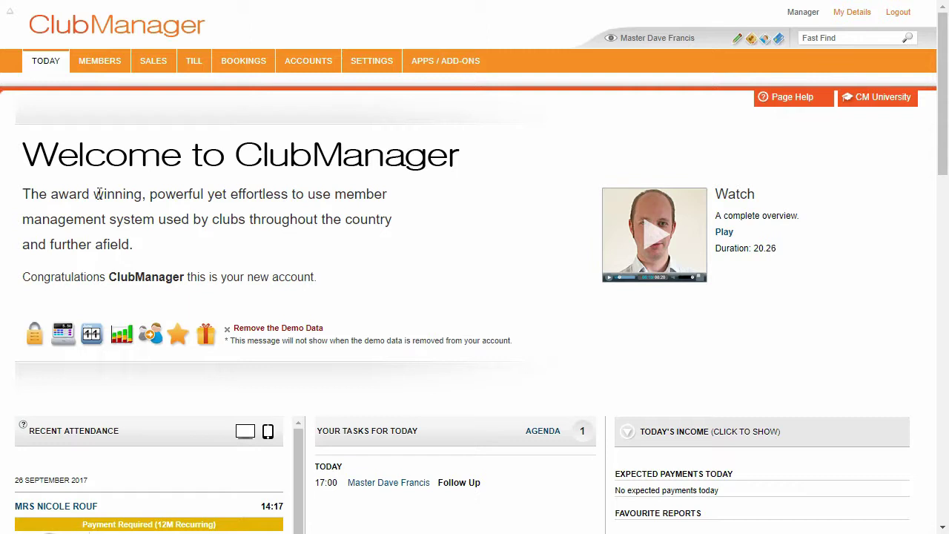
Step: Expand Today's Income to show £0.00 cash, card and cheque sales, then view the member snapshot
scroll(212, 242, down, 2)
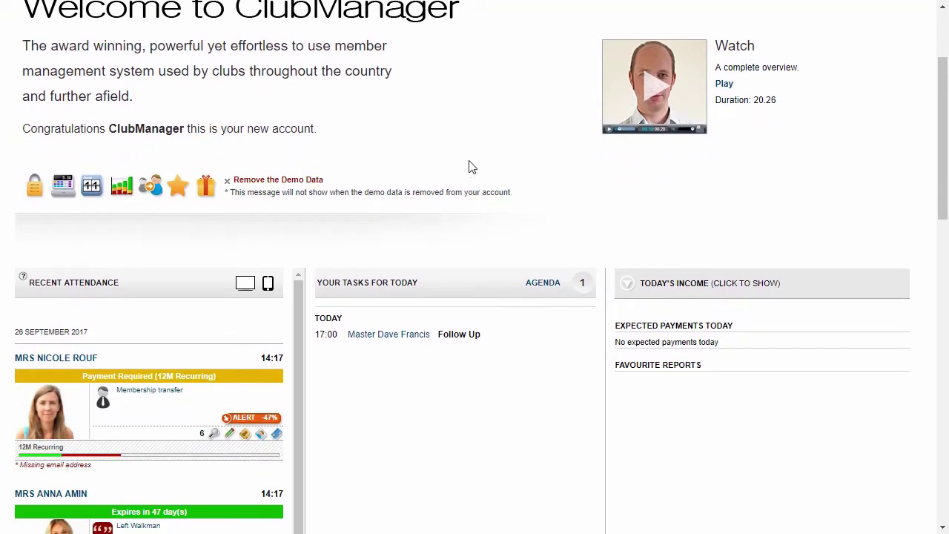
scroll(394, 200, up, 1)
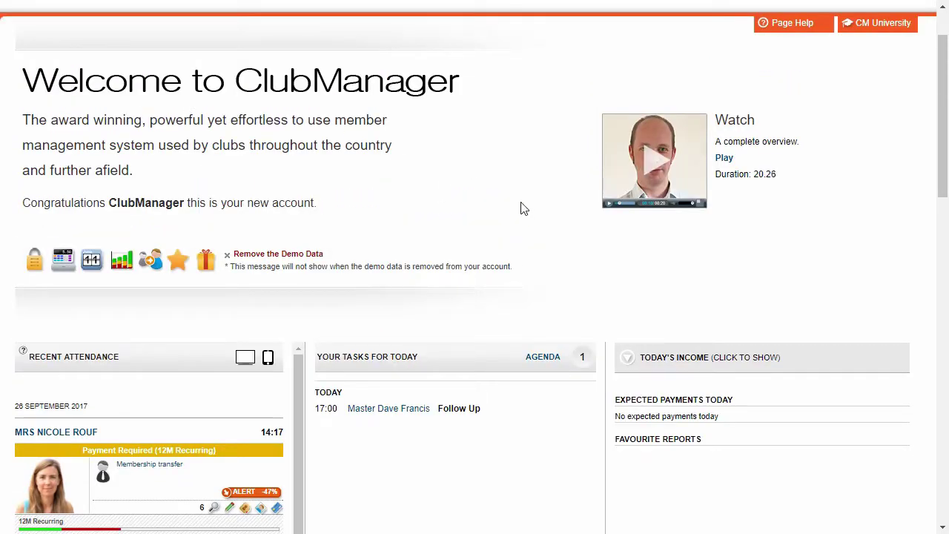
scroll(324, 207, down, 2)
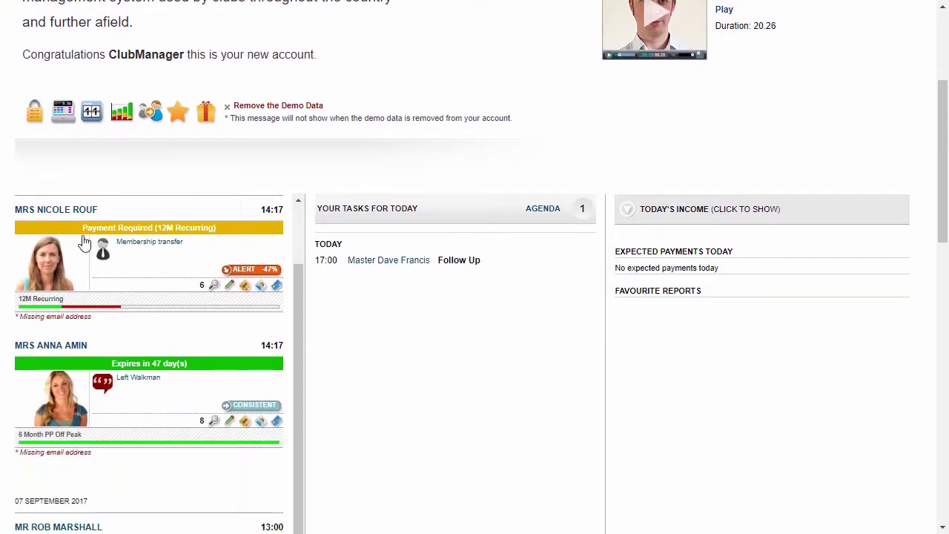
scroll(85, 256, down, 1)
click(753, 213)
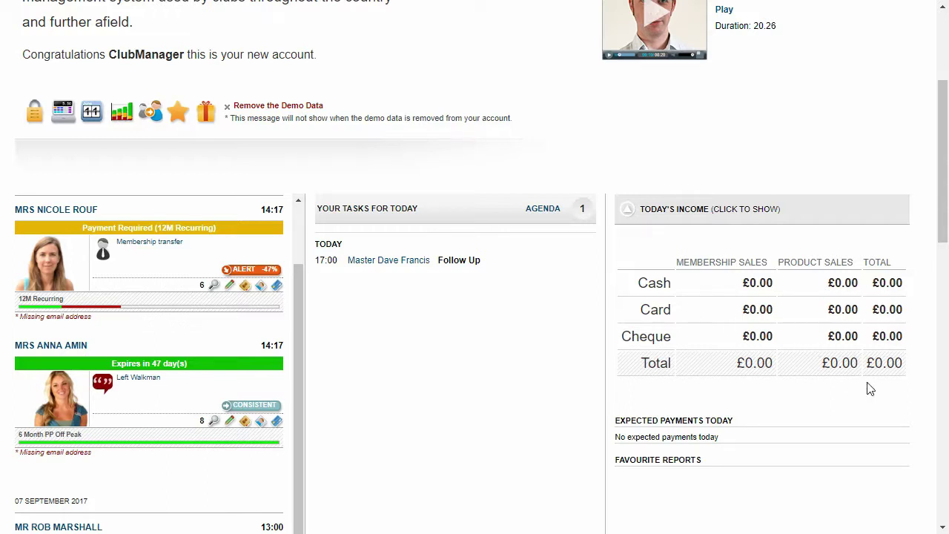
scroll(861, 371, down, 3)
scroll(815, 312, down, 3)
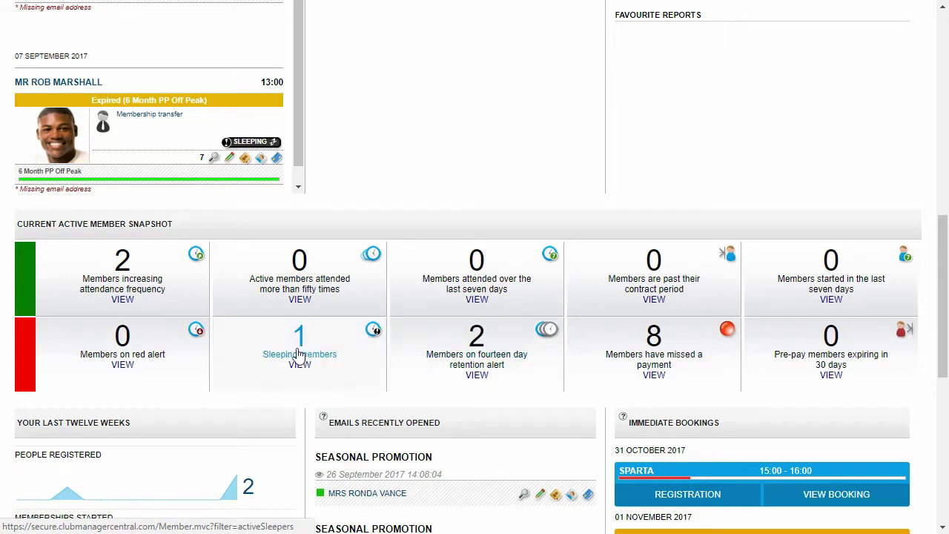
scroll(330, 326, down, 1)
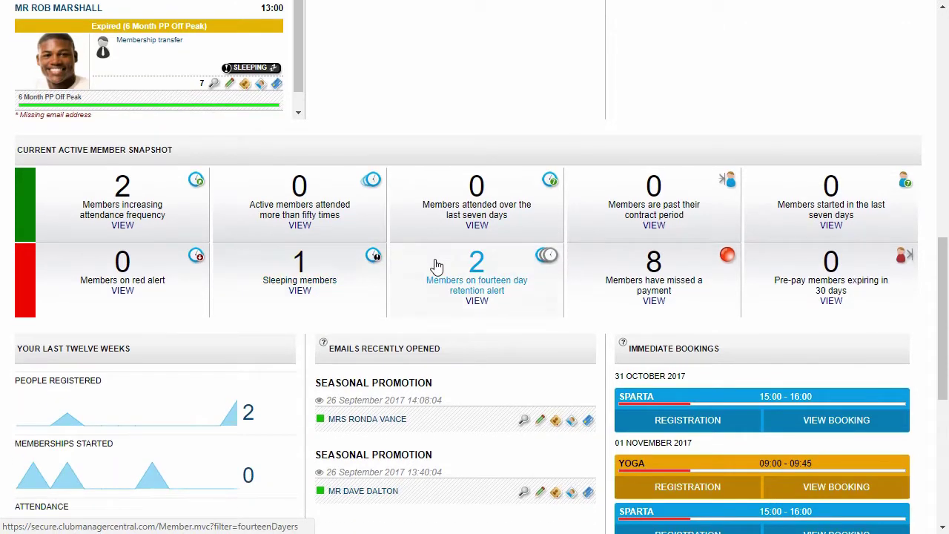
scroll(496, 207, down, 2)
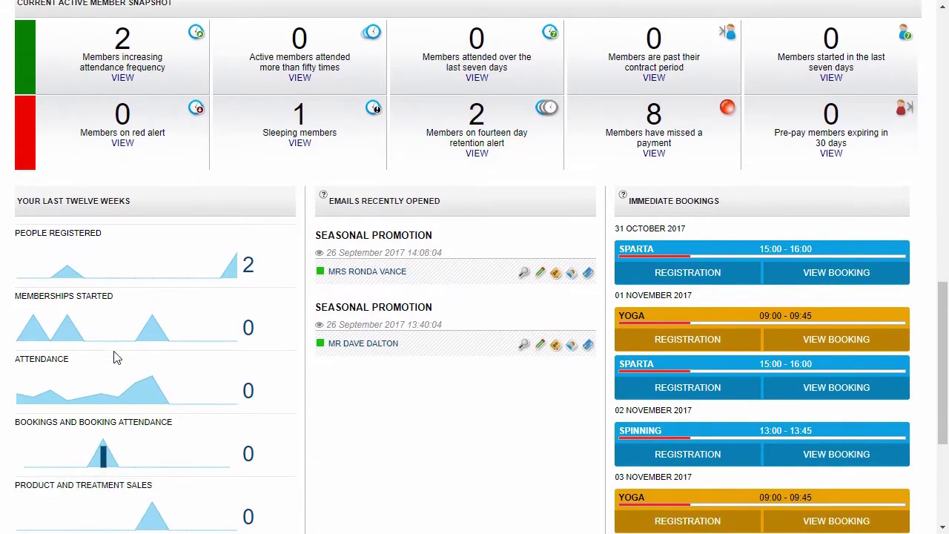
scroll(87, 267, down, 1)
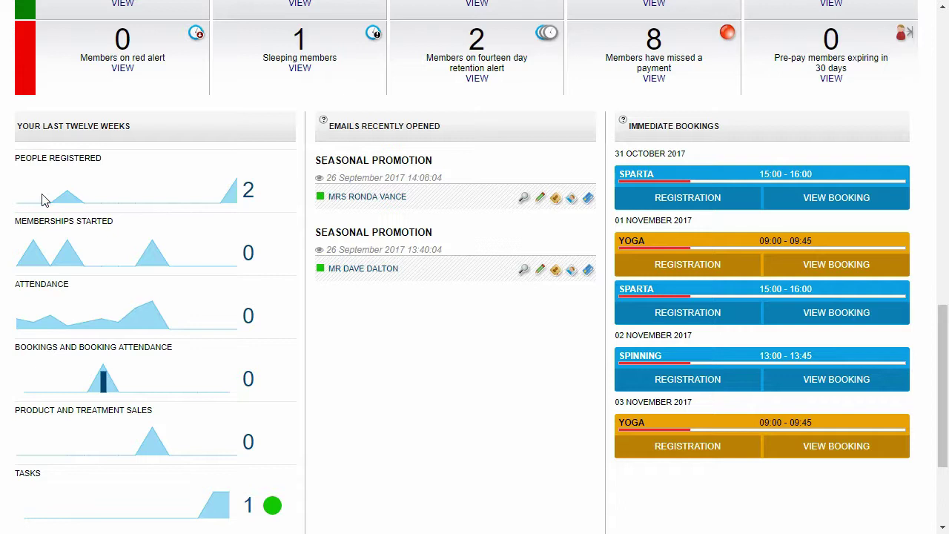
mouse_move(42, 255)
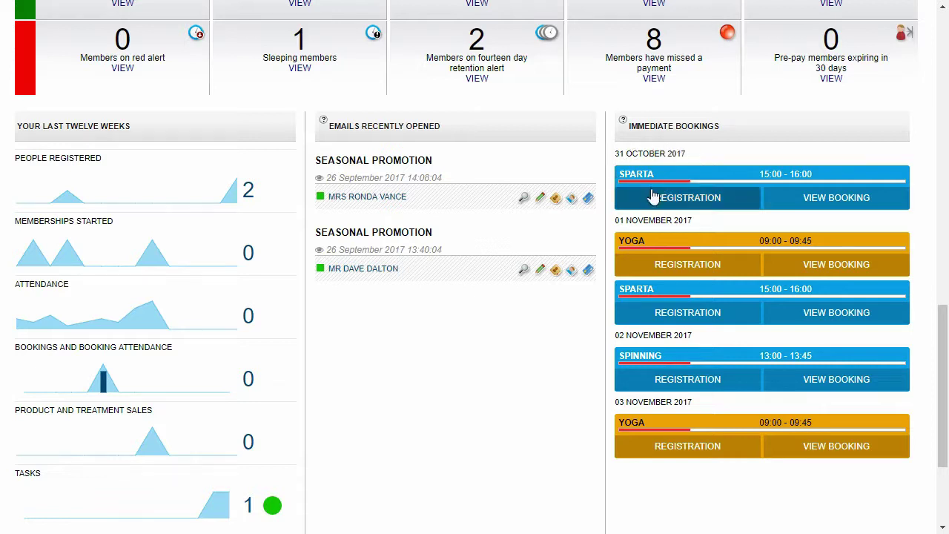
Step: Open registration for the 31 October Sparta class and add five members as attendees
click(705, 204)
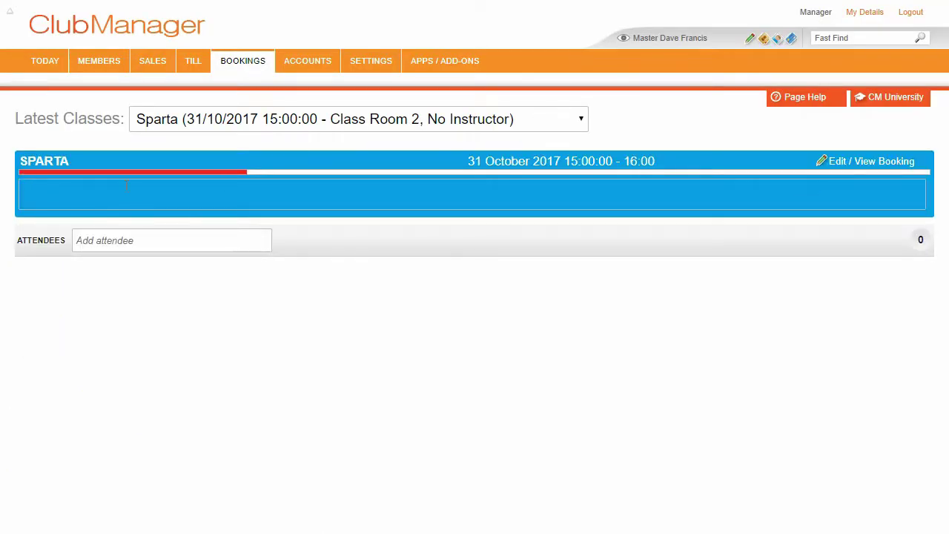
click(111, 238)
click(127, 261)
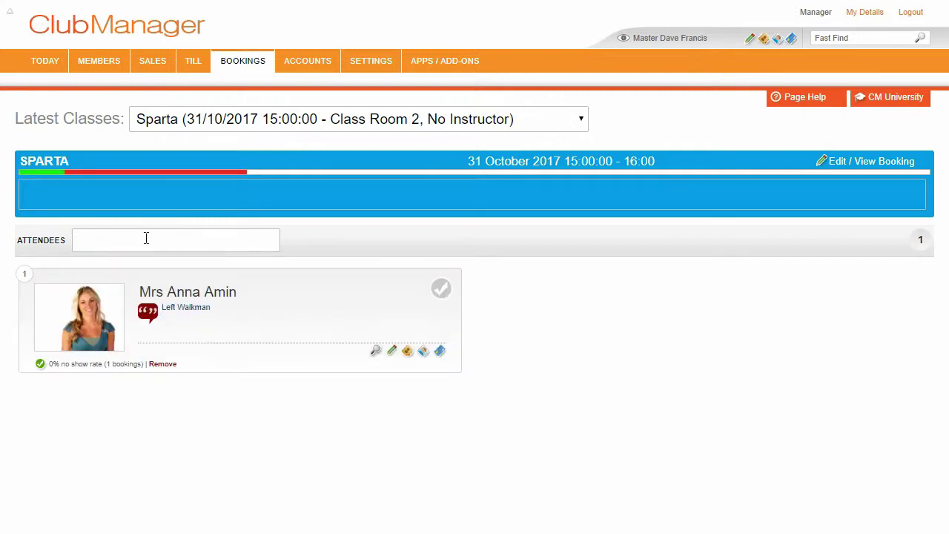
text(joha)
click(144, 263)
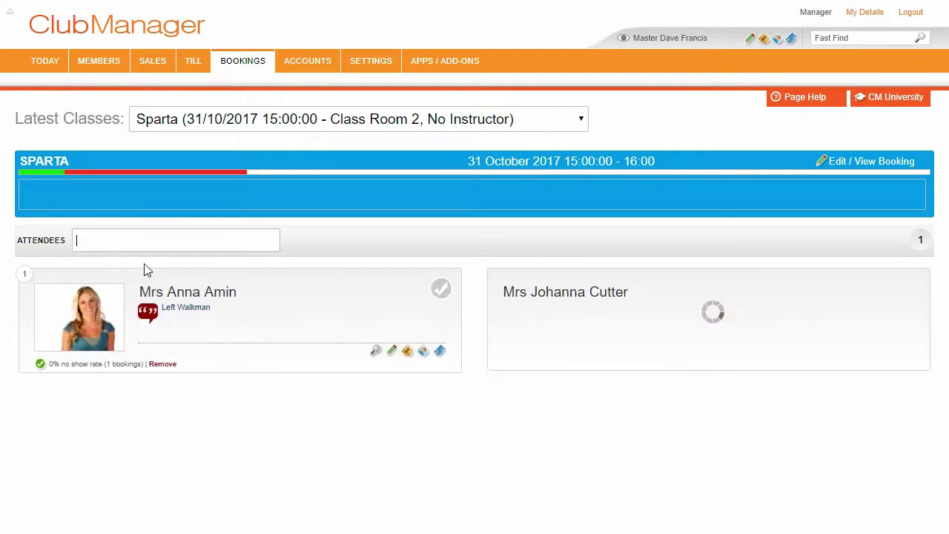
text(dave)
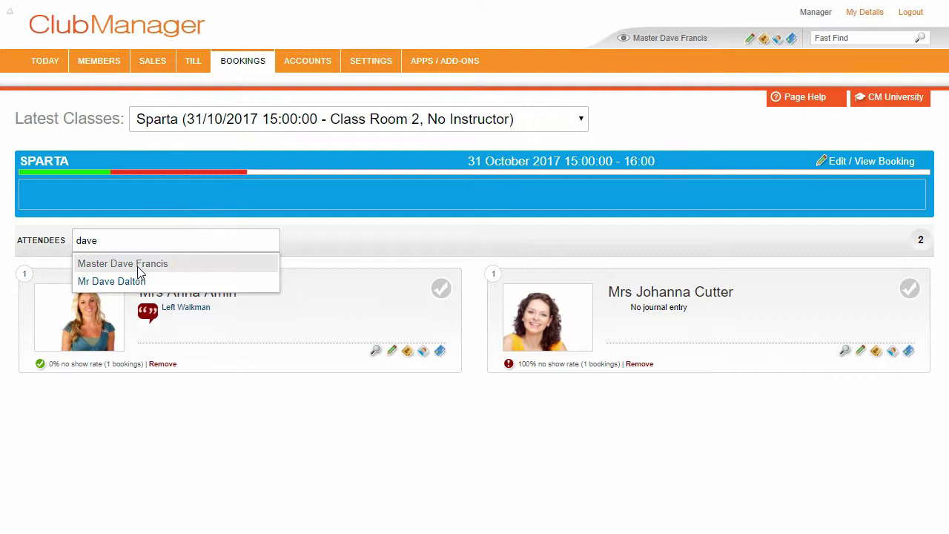
click(141, 277)
text(han)
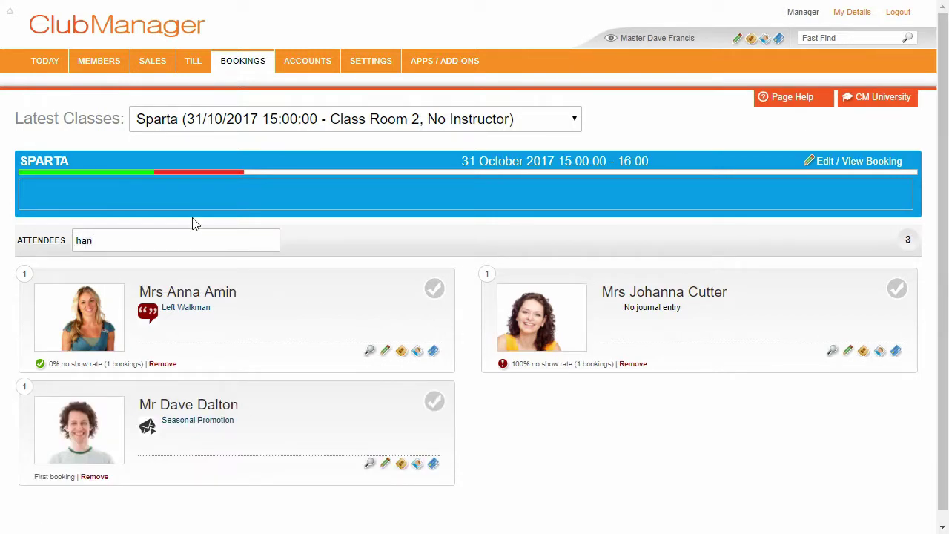
click(151, 264)
text(rob)
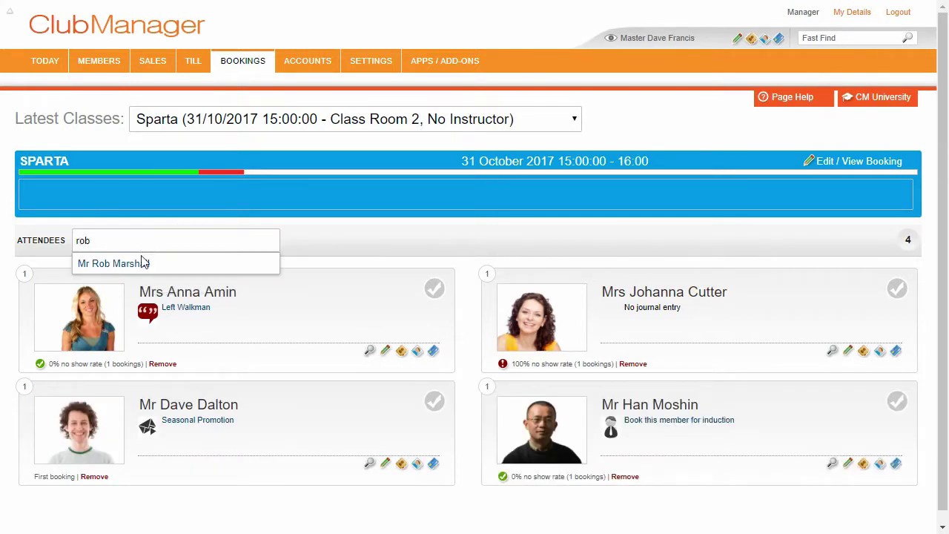
click(138, 263)
scroll(144, 200, down, 1)
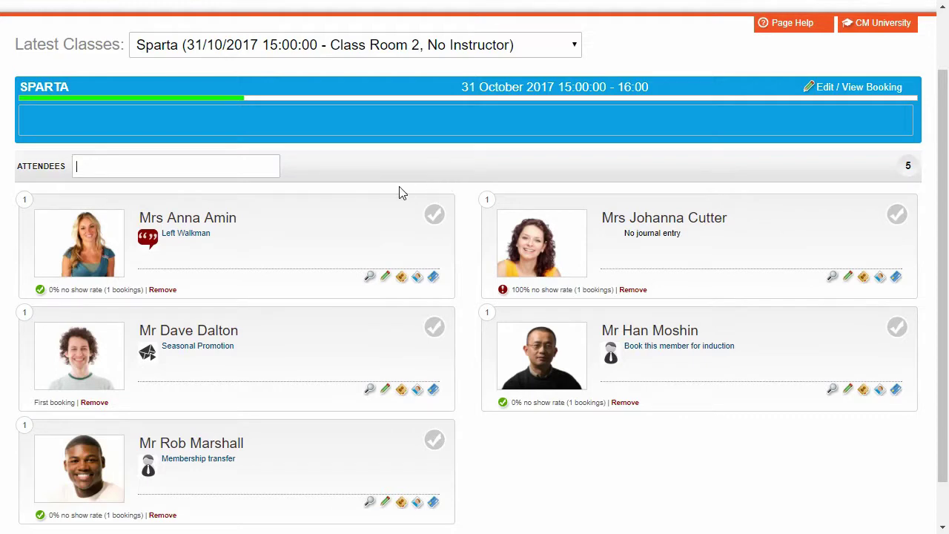
Step: Check in four of the five Sparta attendees as attended
click(331, 225)
click(740, 275)
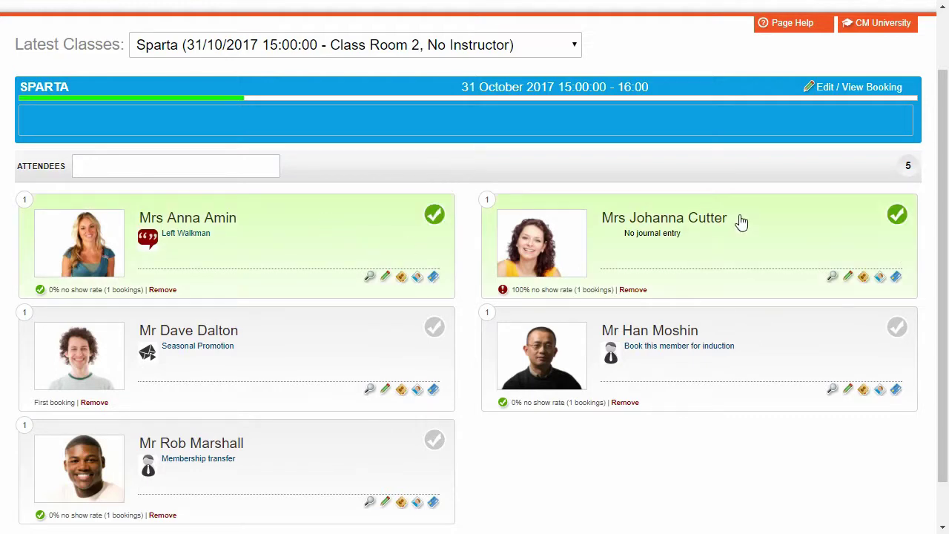
click(778, 343)
click(312, 369)
scroll(178, 185, up, 1)
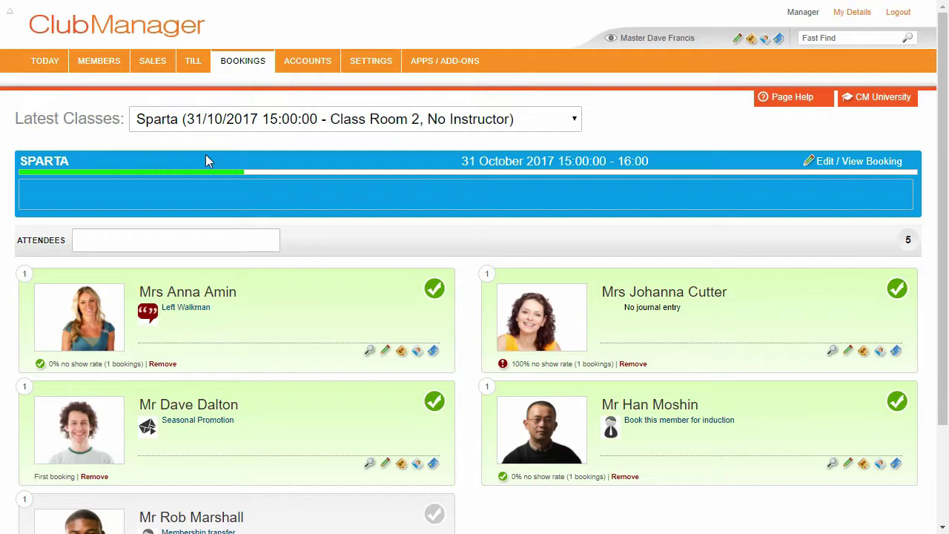
Step: Return to the Today dashboard, then open the list of all members
click(46, 69)
scroll(502, 209, down, 10)
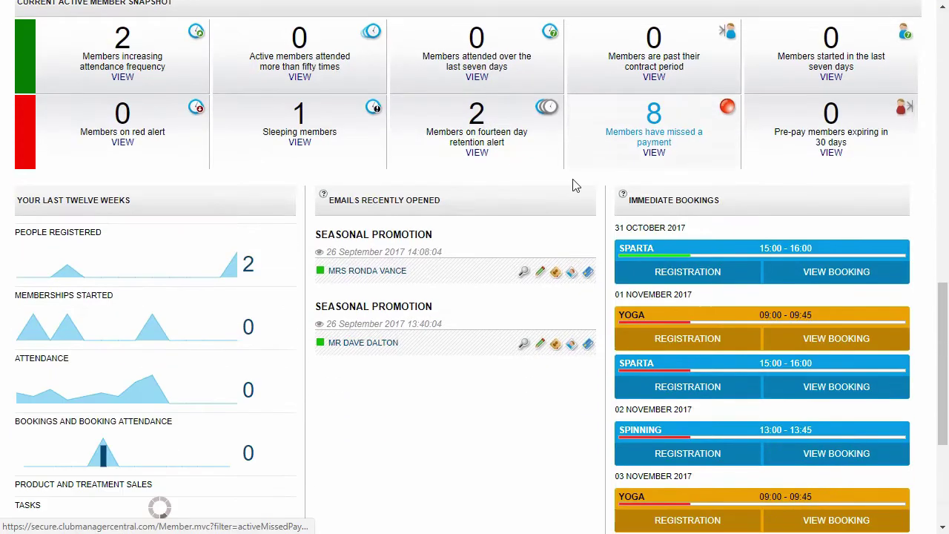
scroll(576, 186, down, 4)
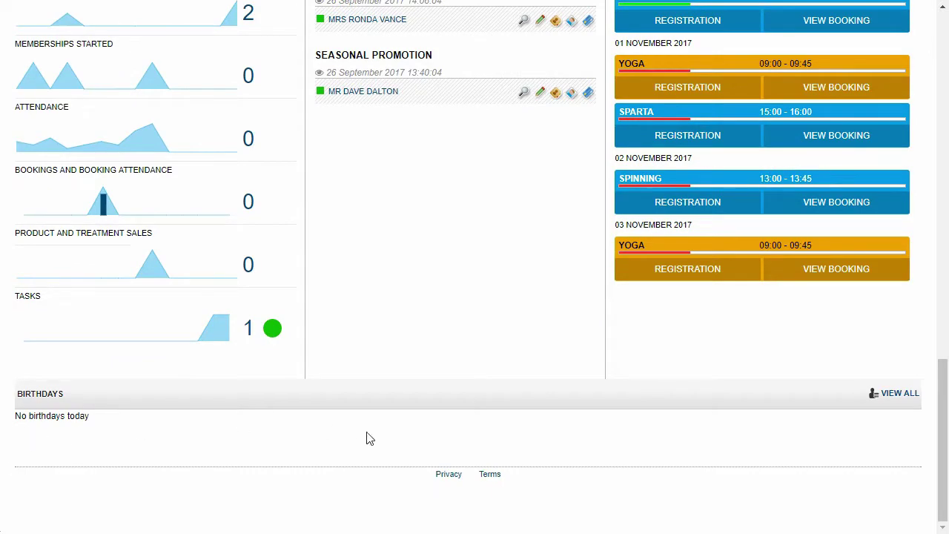
scroll(621, 416, up, 10)
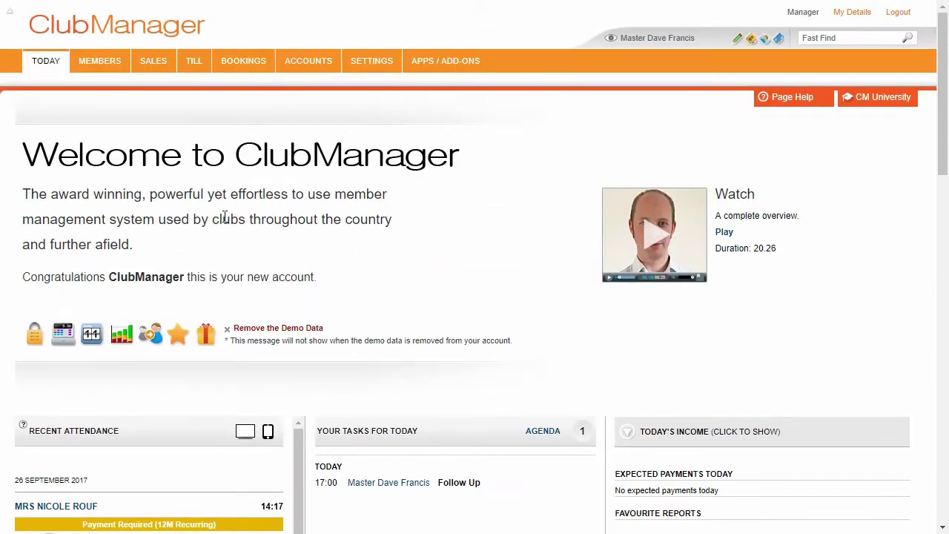
mouse_move(85, 70)
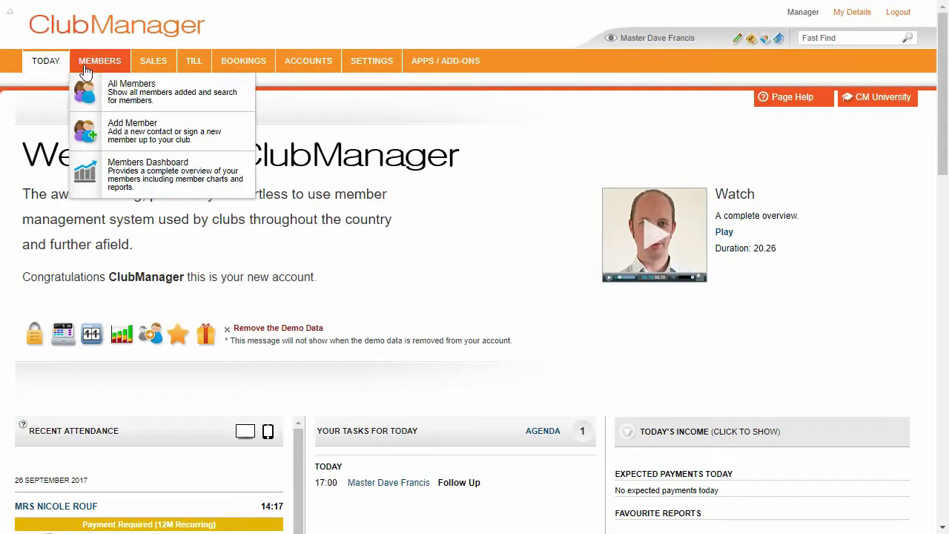
click(121, 94)
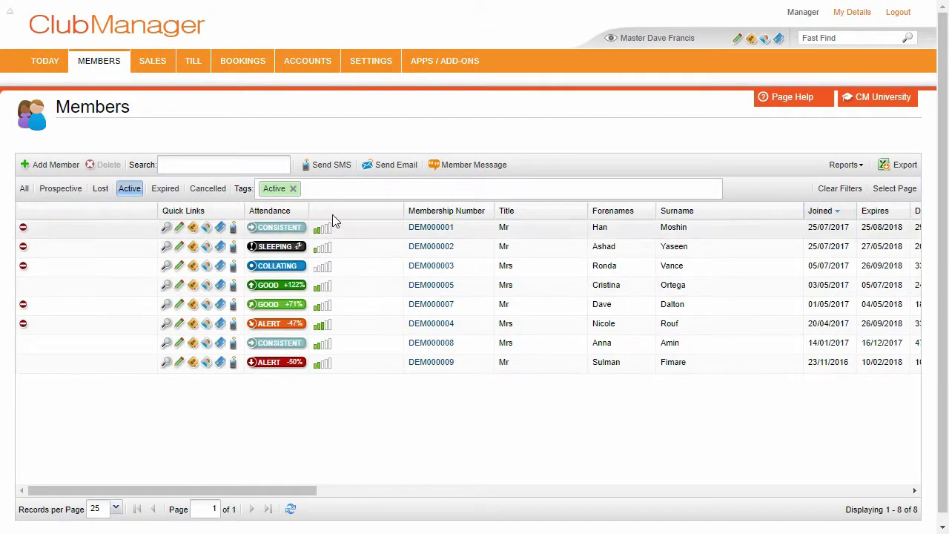
Step: Drop the Active filter, try Expired, Prospective and Cancelled, then show All and start an email to the 12 members
click(293, 188)
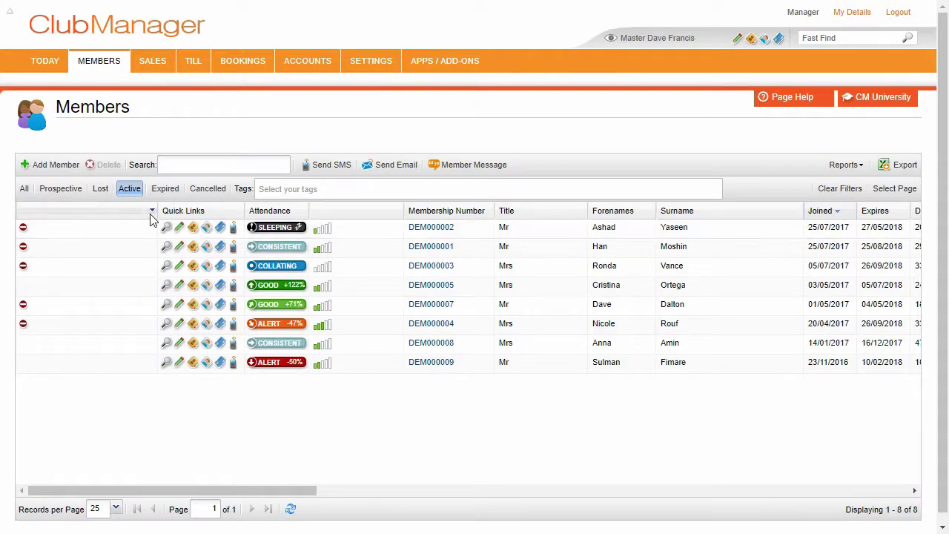
drag(135, 216, 48, 212)
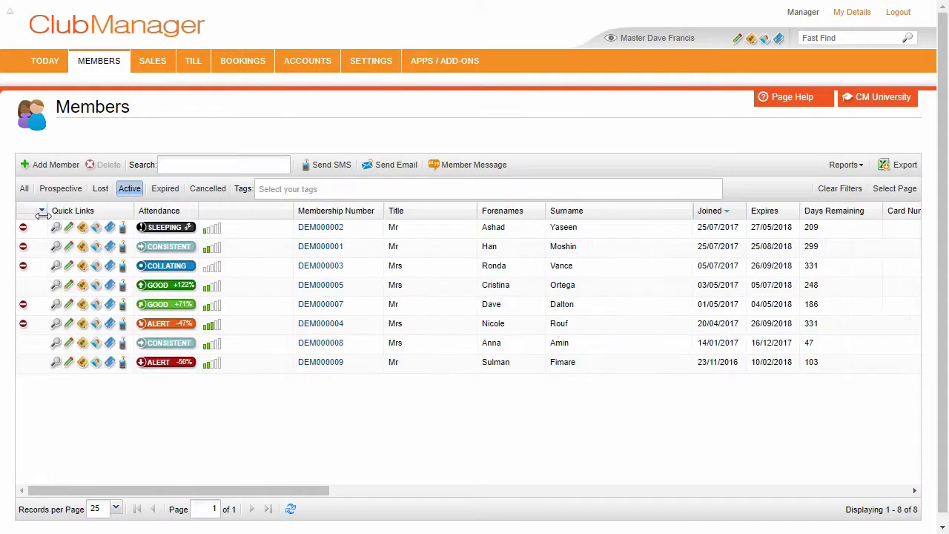
click(165, 188)
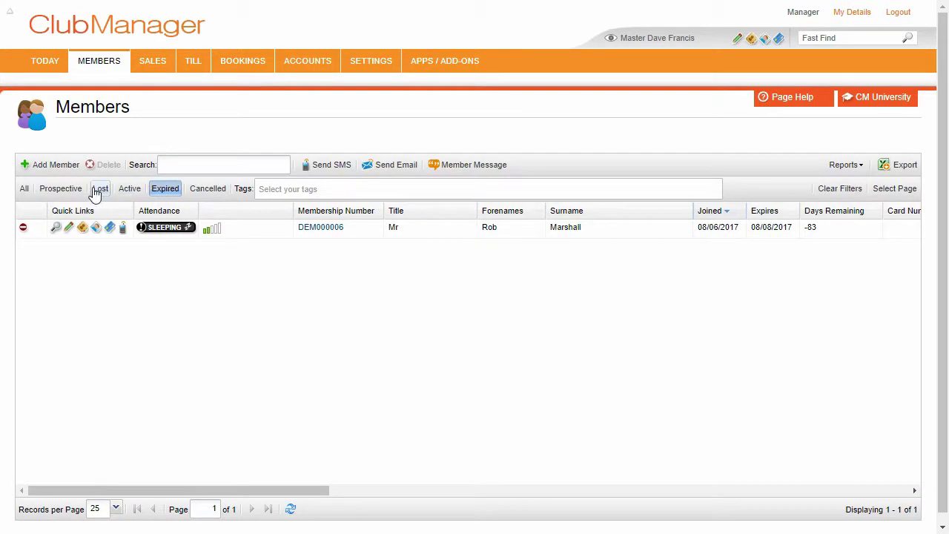
click(79, 191)
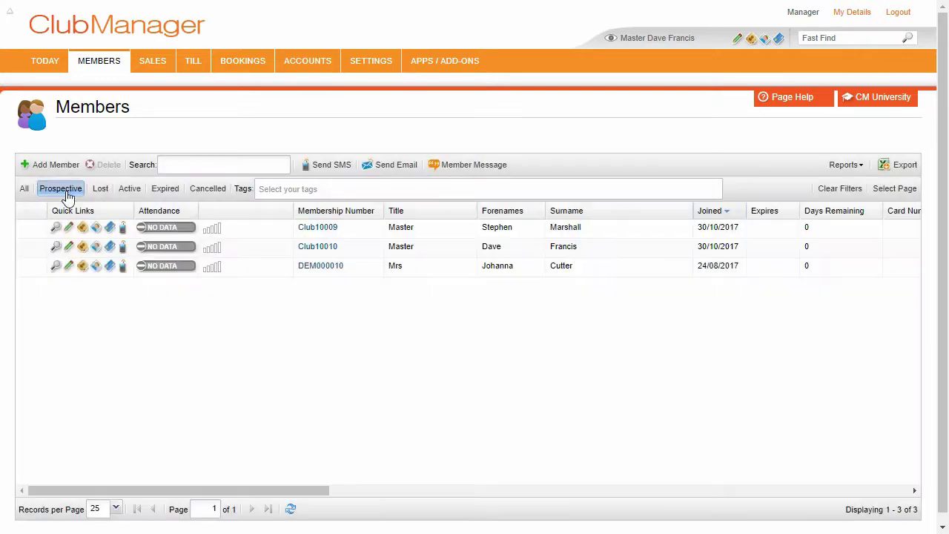
click(218, 189)
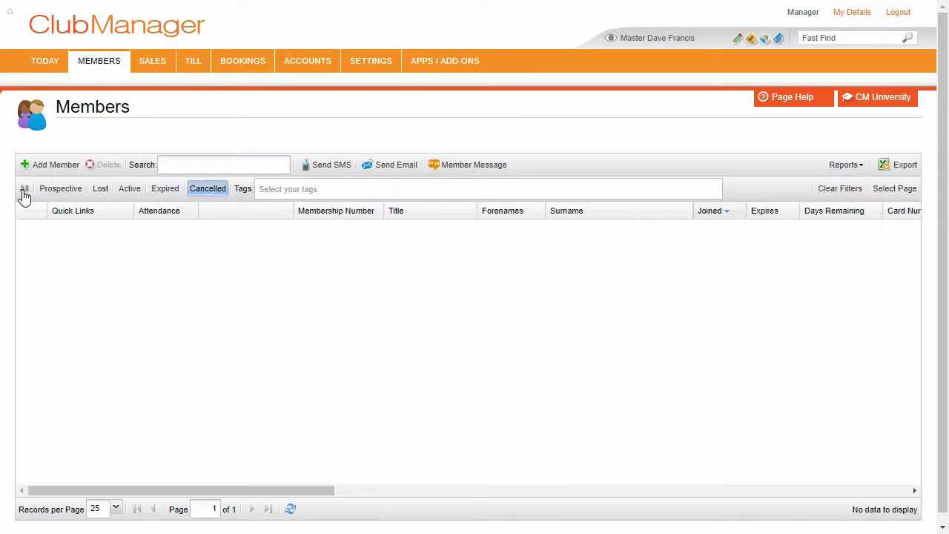
click(23, 190)
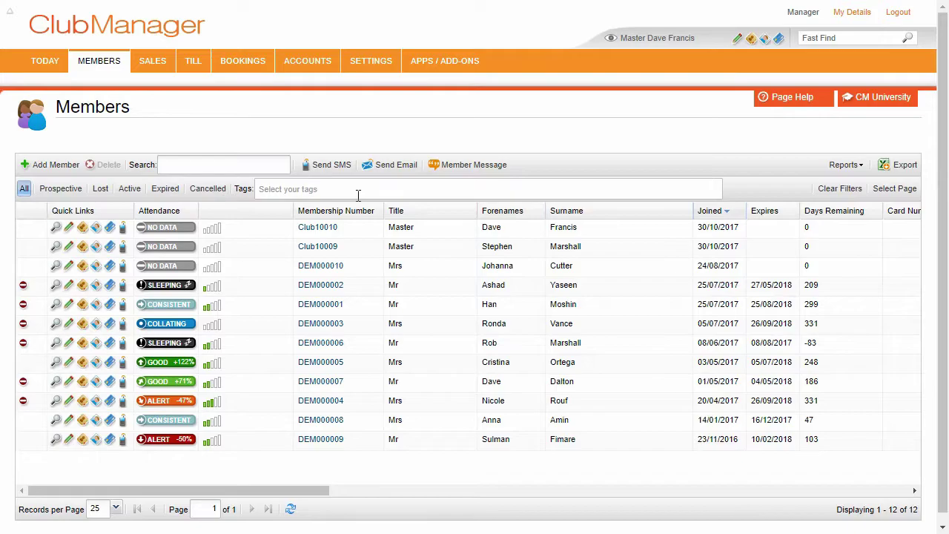
click(396, 166)
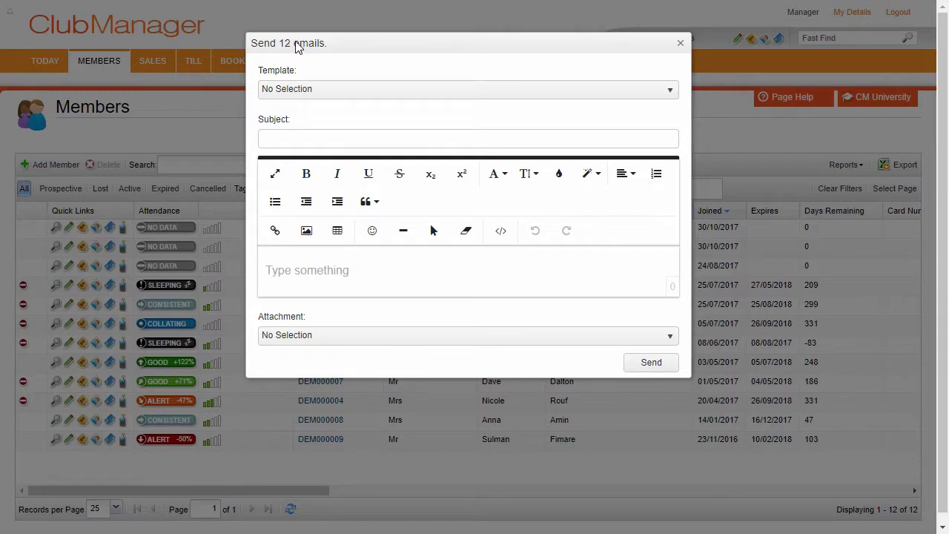
Step: Check the available email templates, close the email unsent, and bring up the Settings menu
click(438, 92)
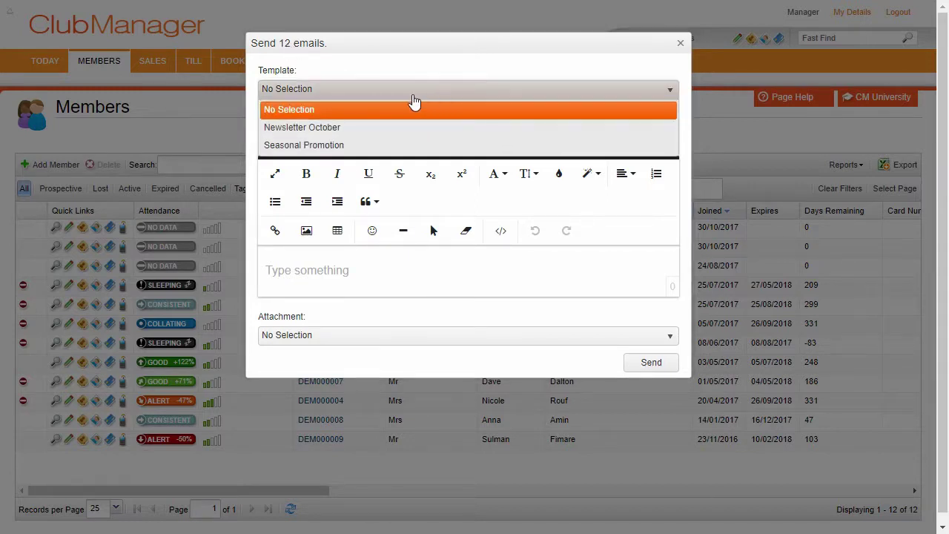
click(681, 42)
mouse_move(371, 61)
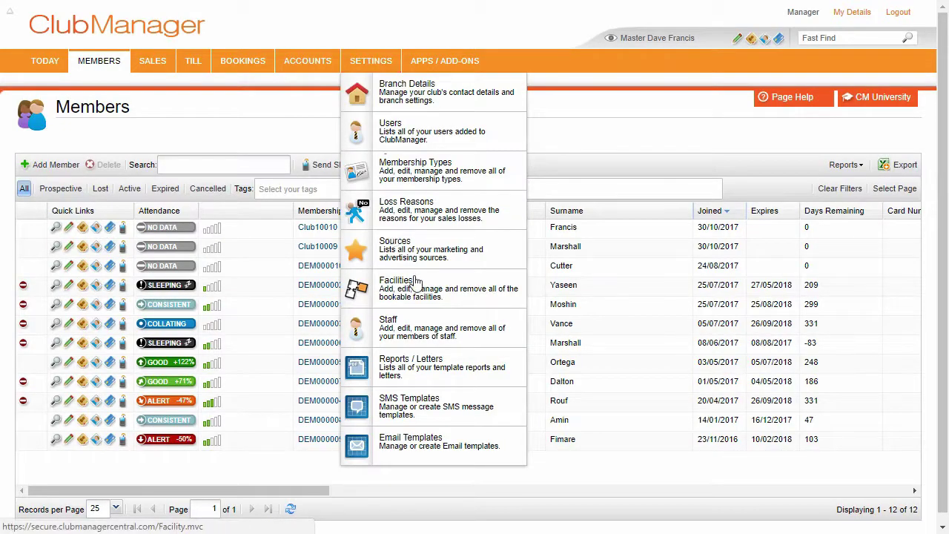
click(413, 447)
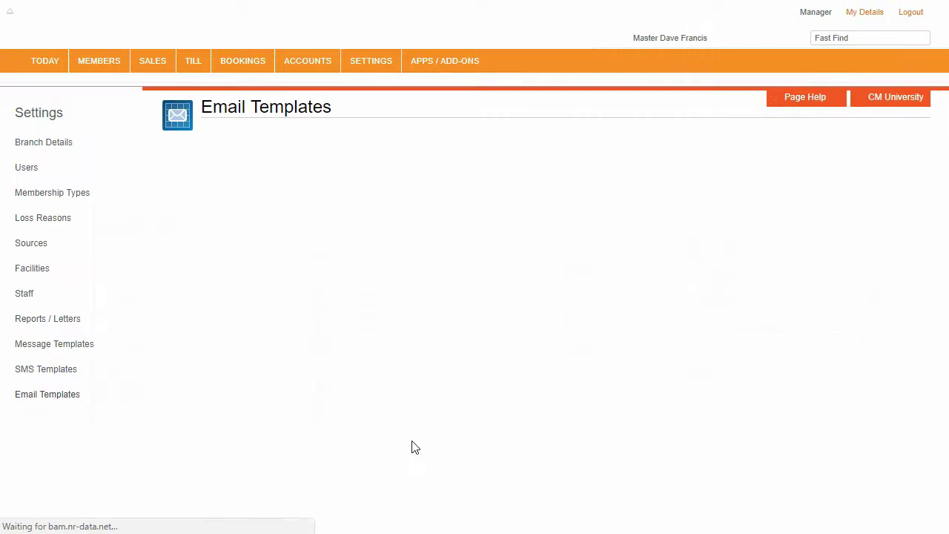
click(807, 162)
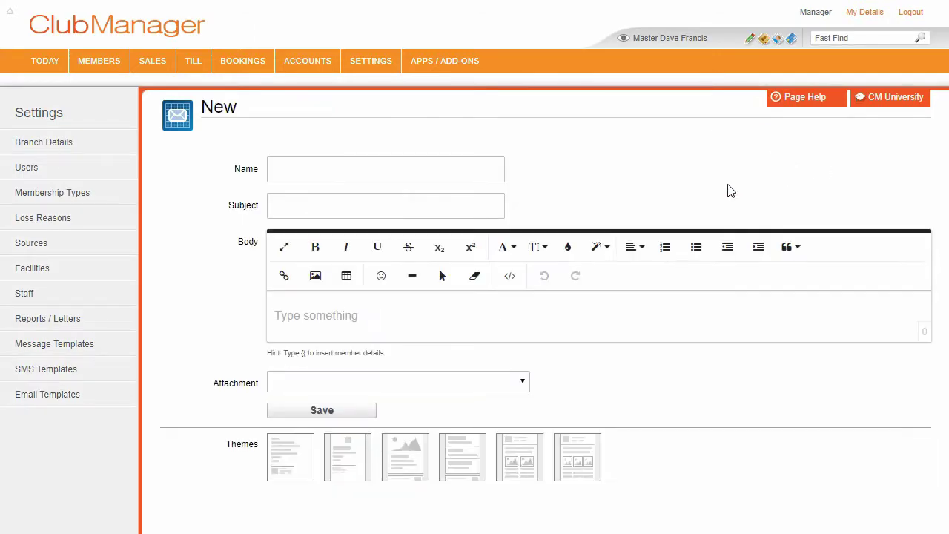
click(423, 456)
scroll(612, 370, down, 1)
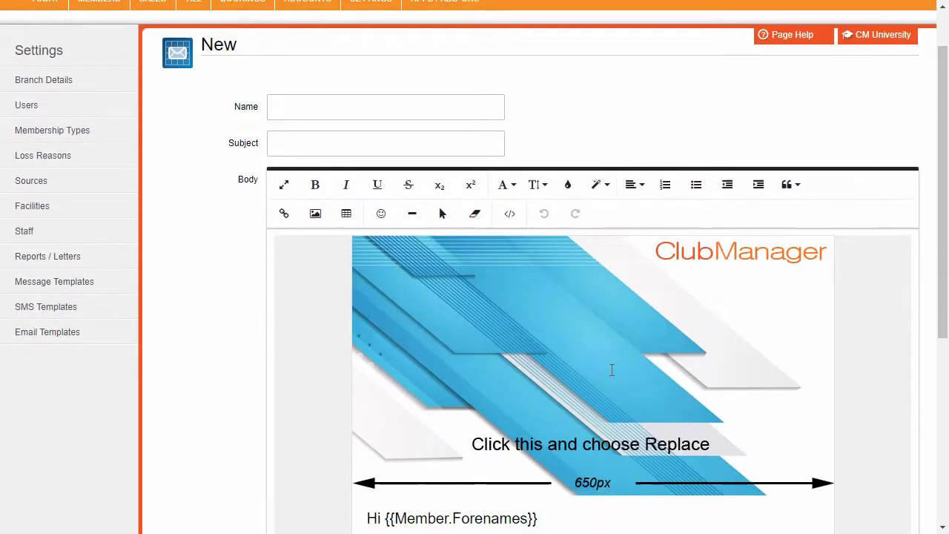
scroll(612, 369, down, 5)
click(461, 509)
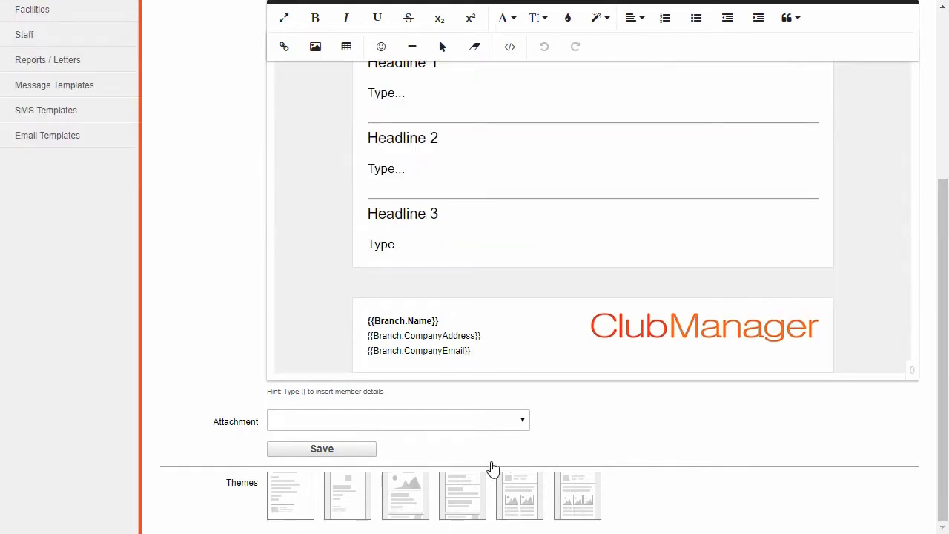
click(346, 502)
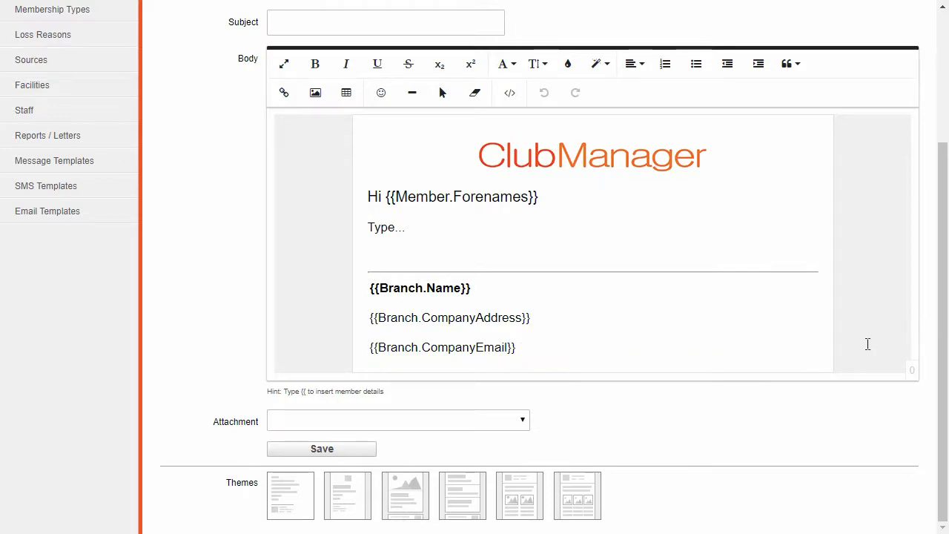
scroll(867, 341, up, 3)
mouse_move(96, 68)
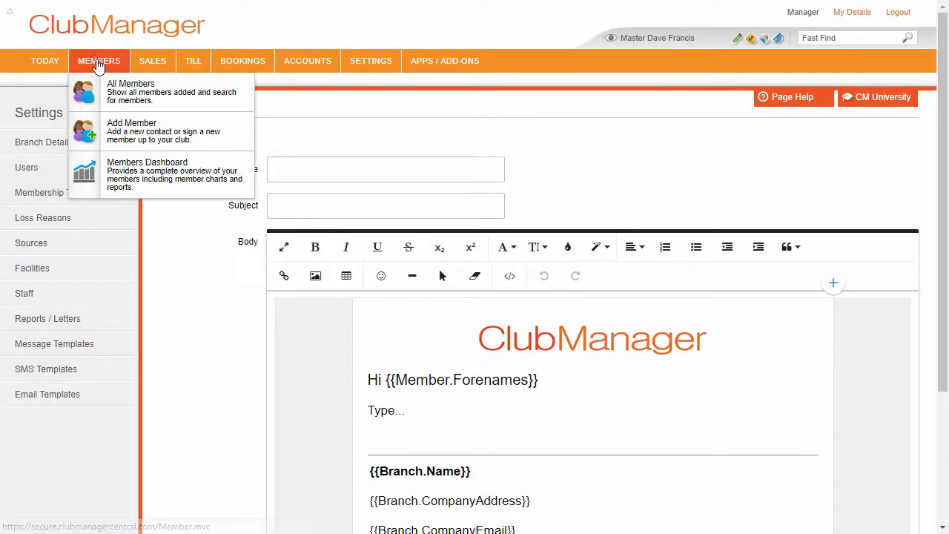
click(138, 102)
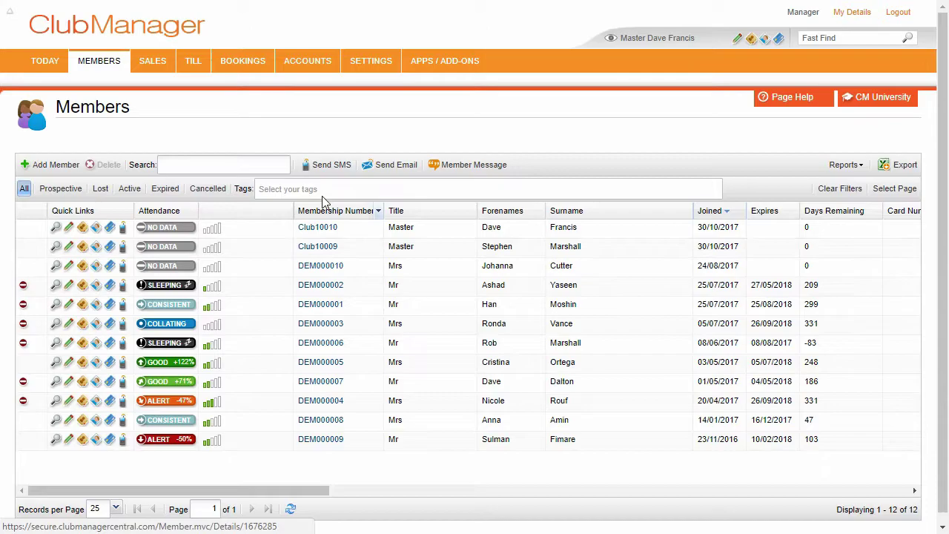
Step: Start an SMS to all 12 members with no template reading 'Hi {{Member.Forenames}}', and move it right
click(335, 168)
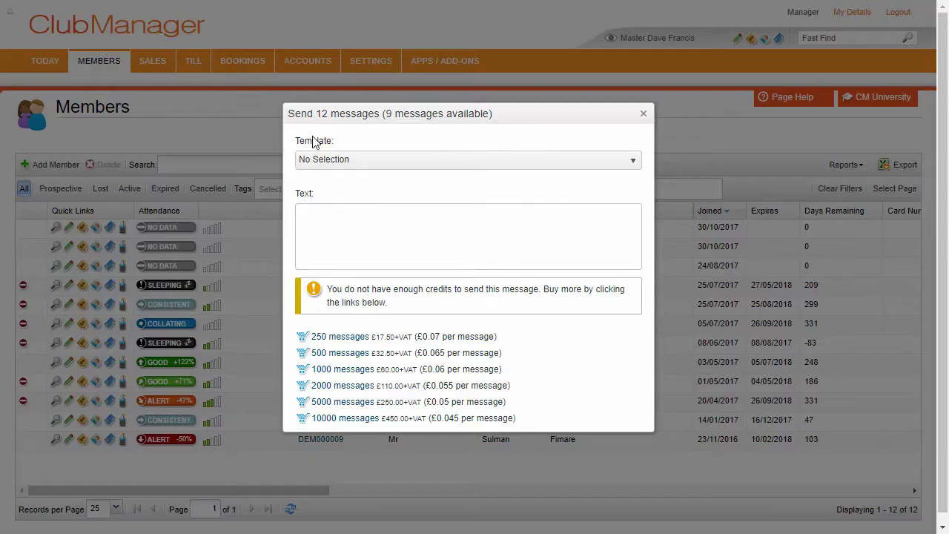
click(339, 161)
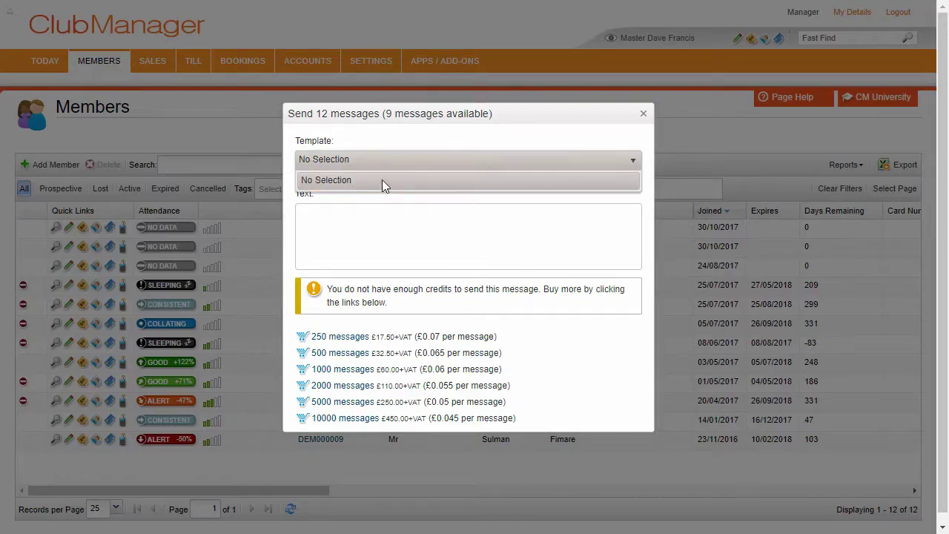
click(382, 180)
click(374, 227)
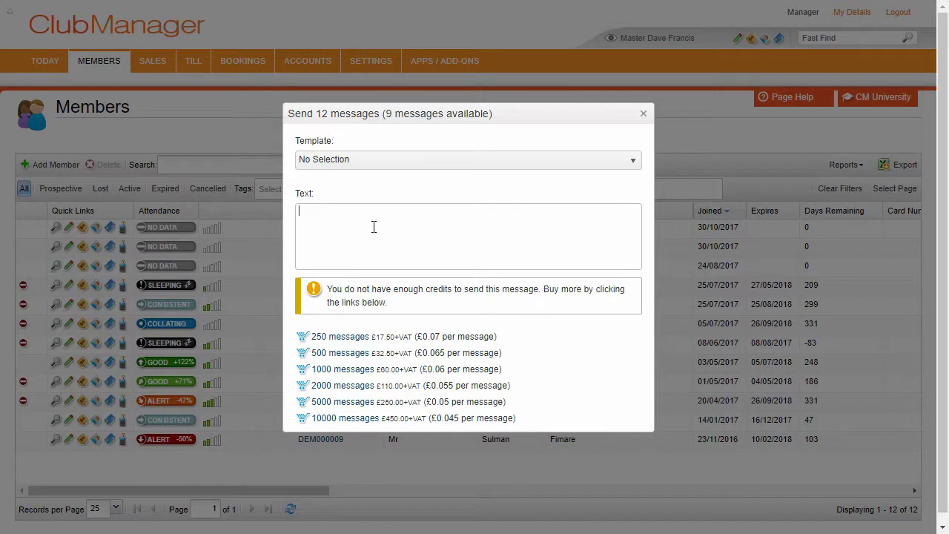
text(Hi {{Member.)
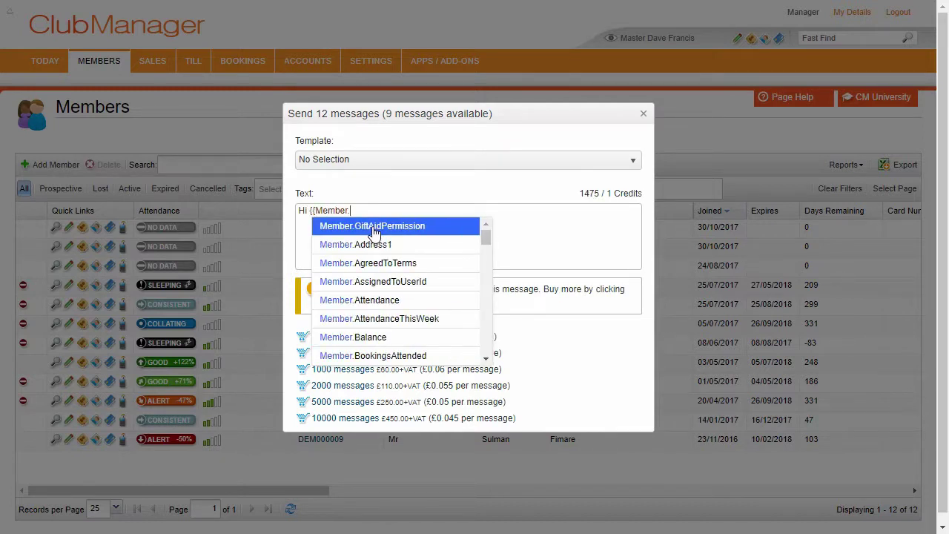
text(f)
click(375, 242)
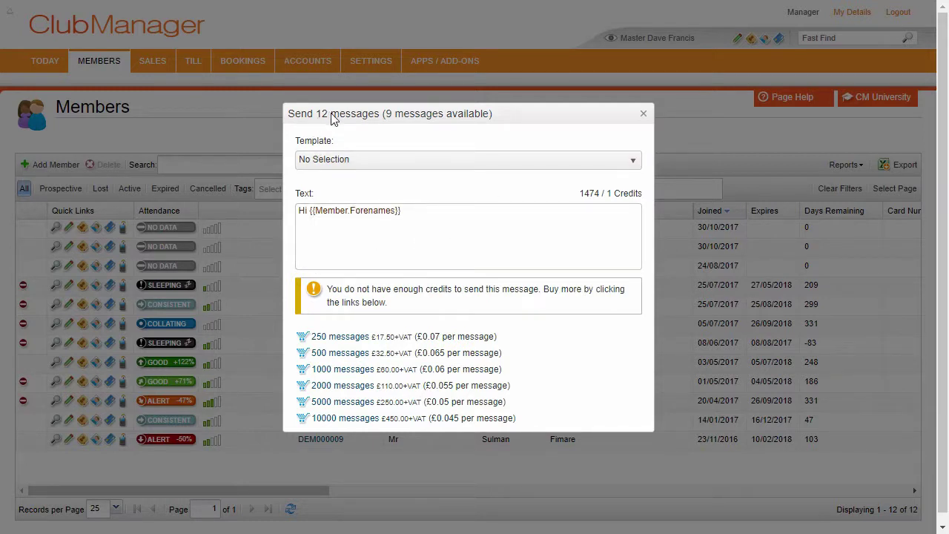
drag(443, 118, 734, 119)
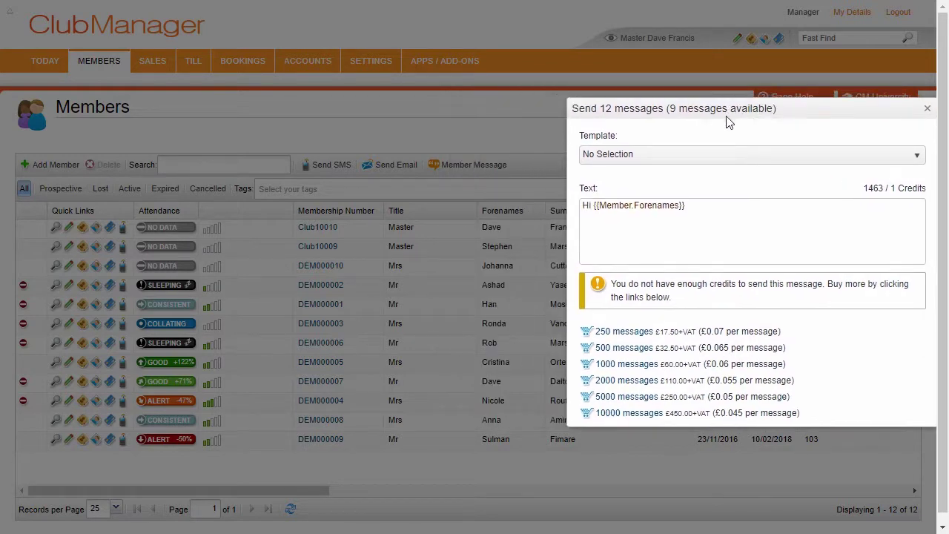
Step: Close the SMS draft unsent and browse the member tag list without choosing a tag
click(927, 108)
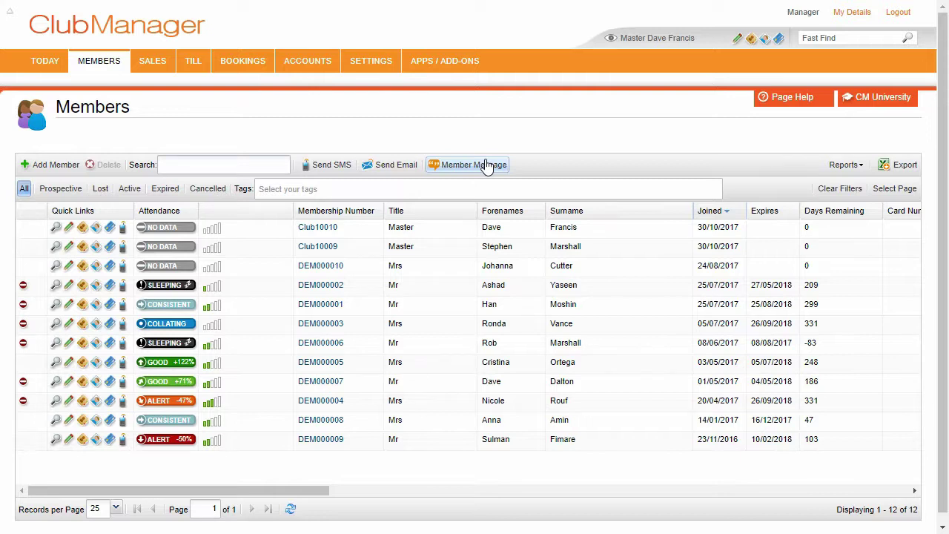
click(351, 190)
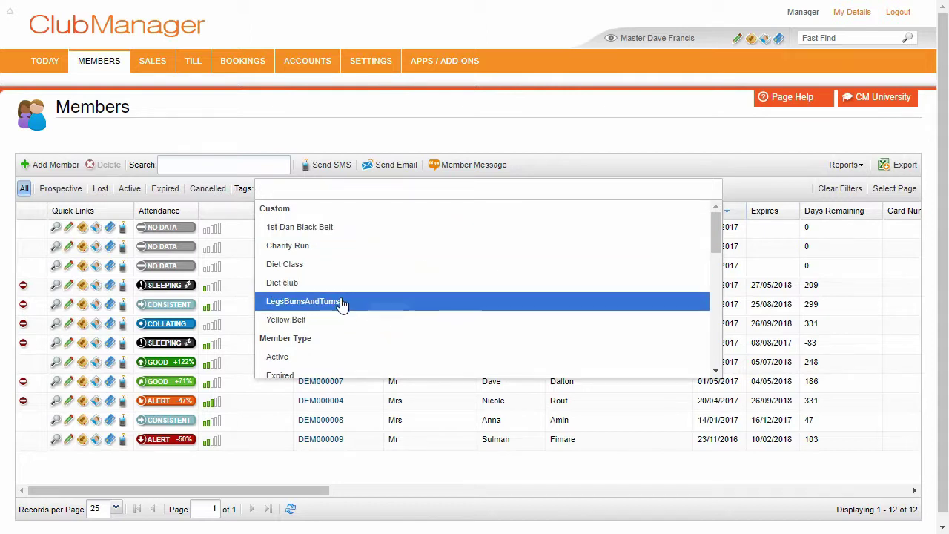
scroll(361, 329, down, 2)
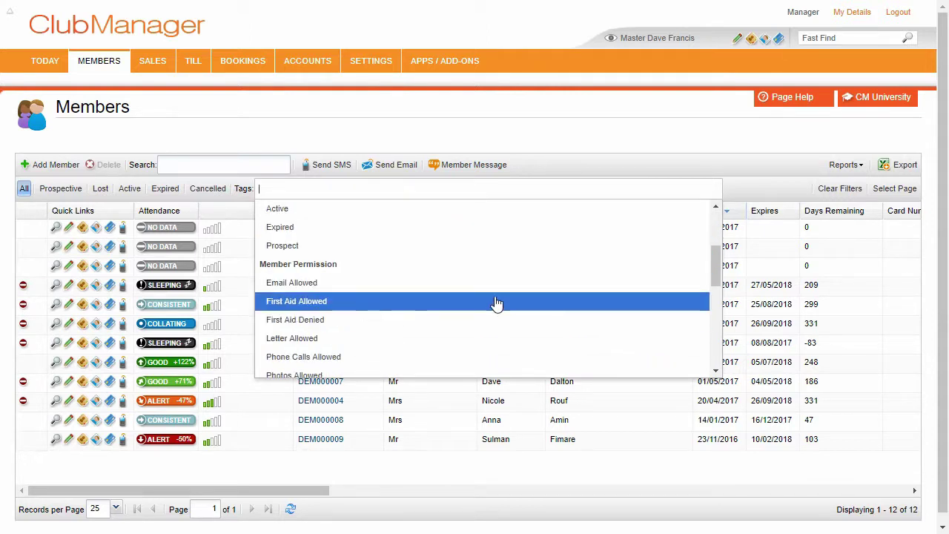
scroll(455, 330, down, 2)
scroll(467, 312, down, 2)
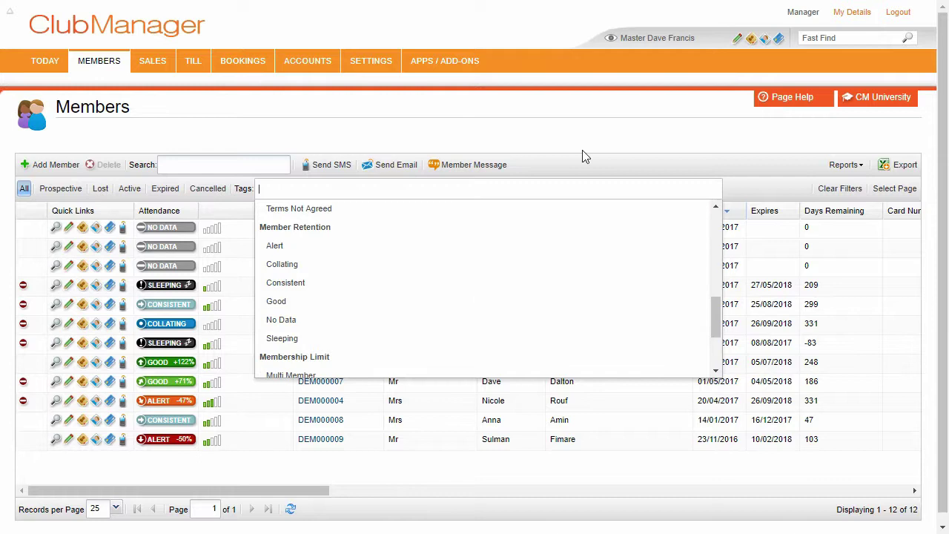
click(546, 154)
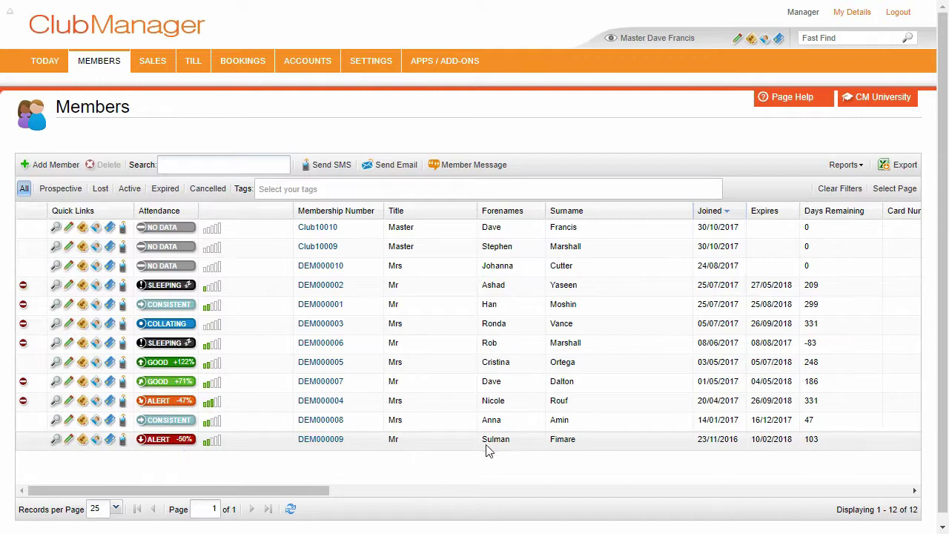
Step: Select the ten non-sleeping members, open an email to them, then close it unsent
click(506, 442)
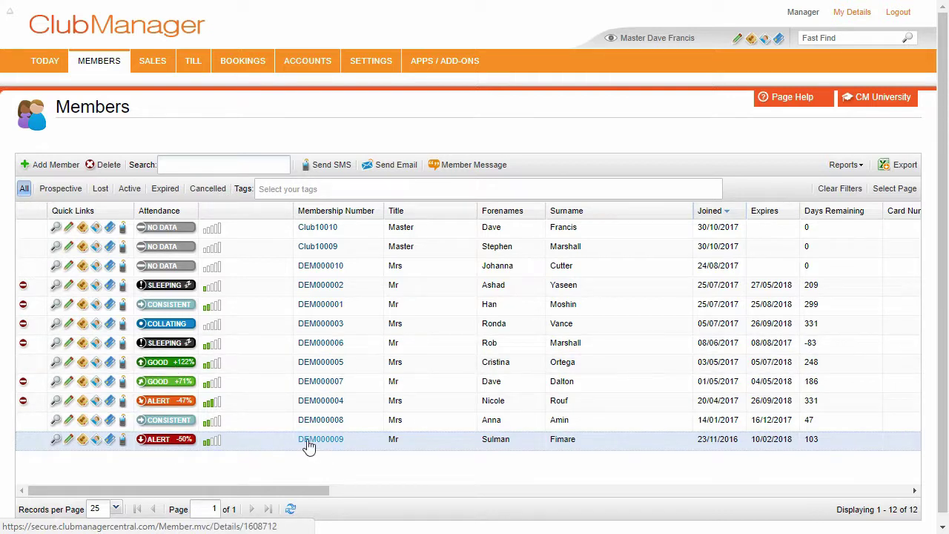
click(256, 345)
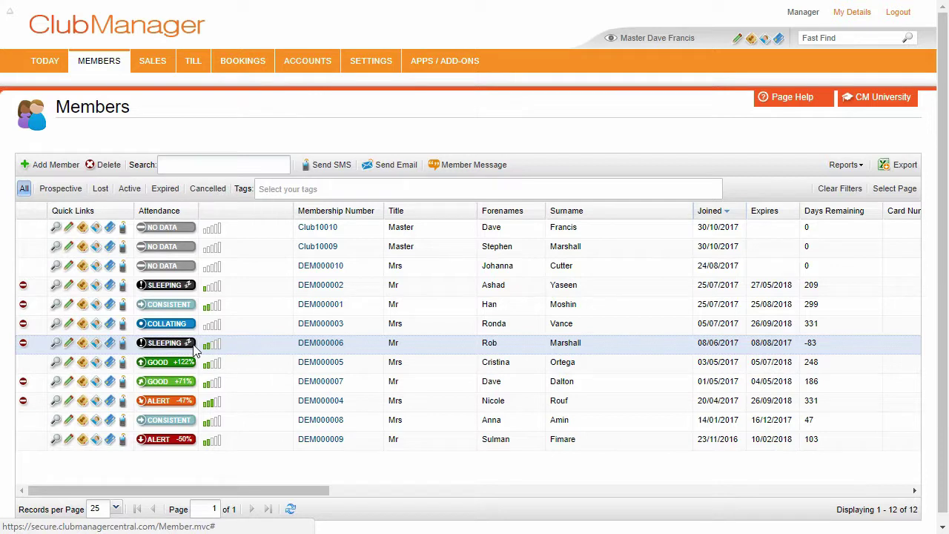
click(534, 306)
ctrl+click(530, 326)
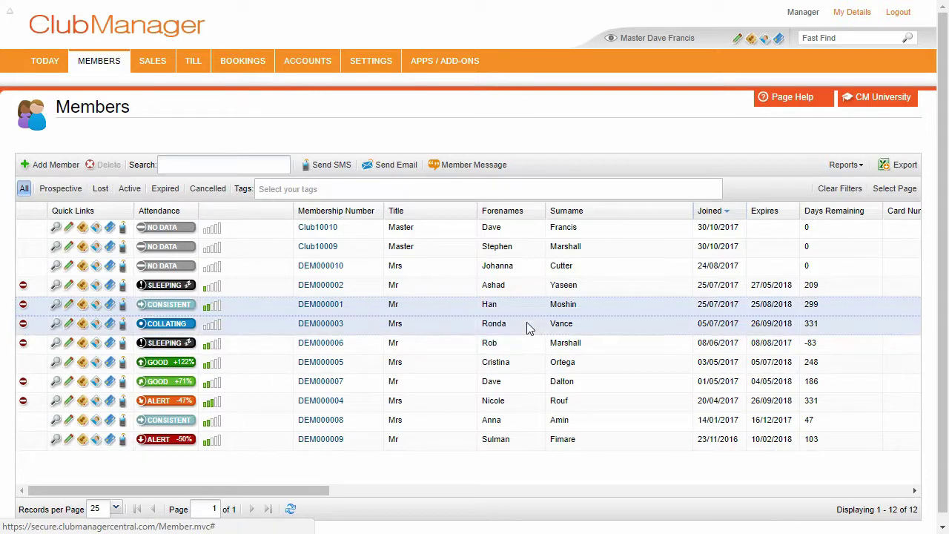
ctrl+click(498, 364)
ctrl+click(507, 383)
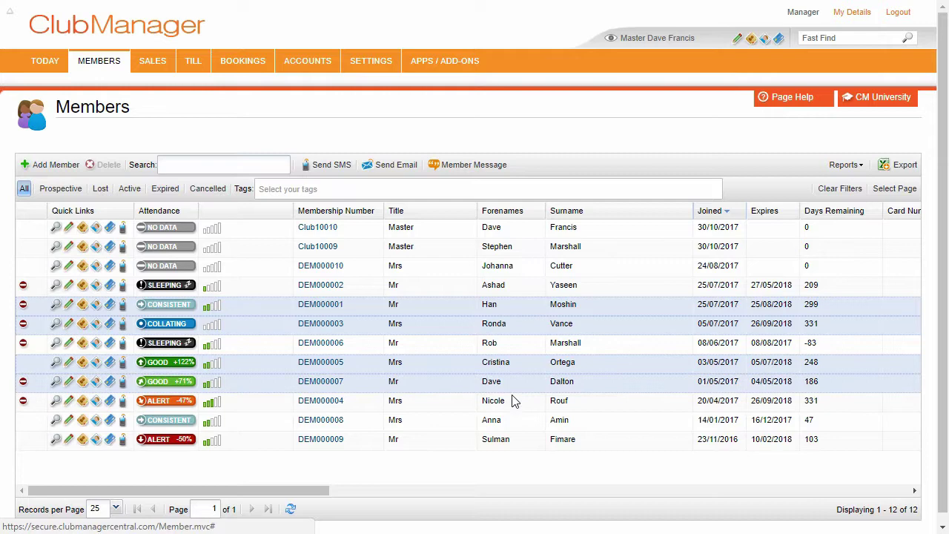
ctrl+click(516, 400)
ctrl+click(511, 420)
ctrl+click(511, 440)
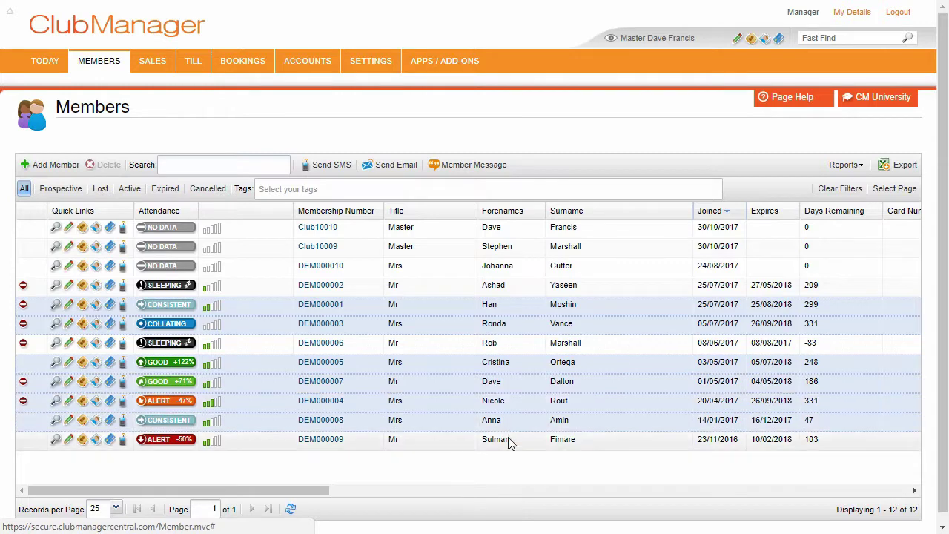
ctrl+click(489, 264)
ctrl+click(488, 249)
ctrl+click(494, 231)
click(386, 166)
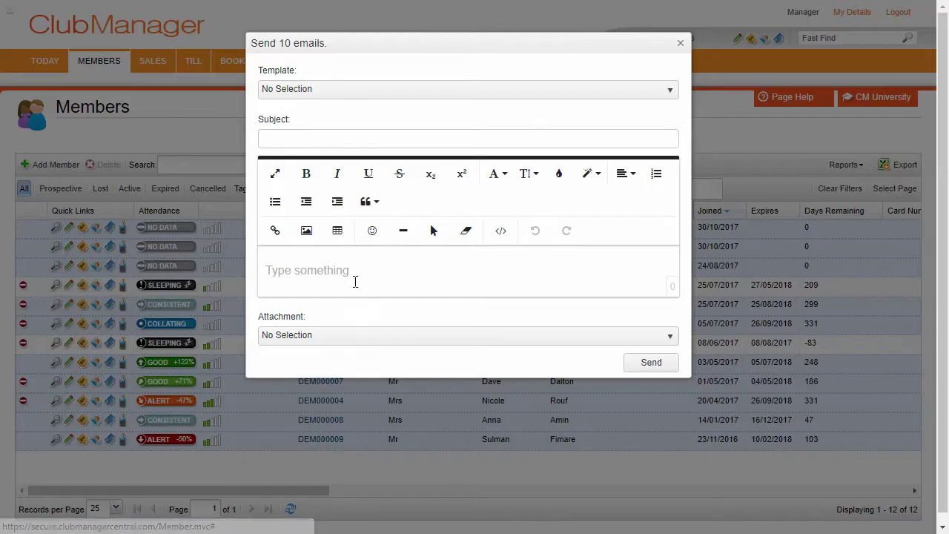
click(680, 43)
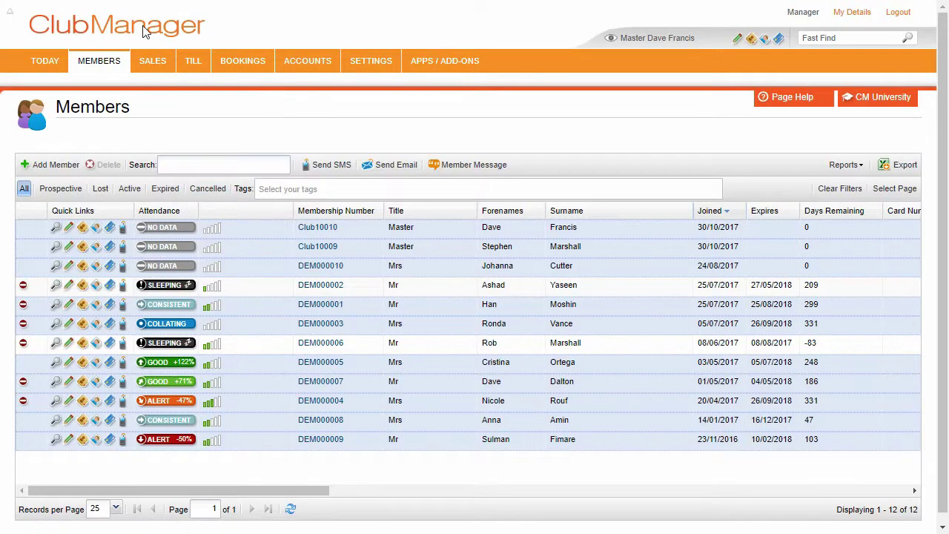
Step: Open the Sales agenda, start completing the Follow Up task, then cancel without completing
mouse_move(152, 61)
click(160, 88)
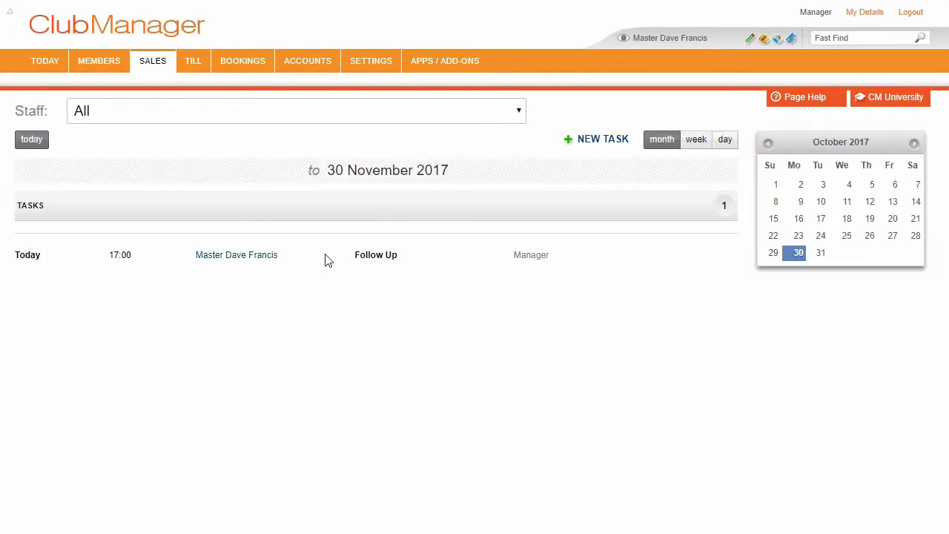
mouse_move(200, 254)
mouse_move(290, 265)
mouse_move(658, 267)
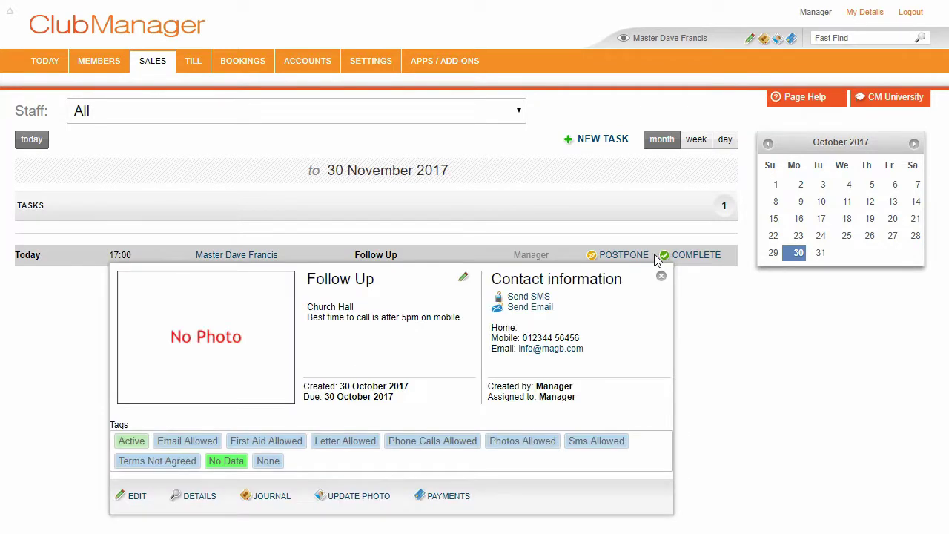
click(678, 254)
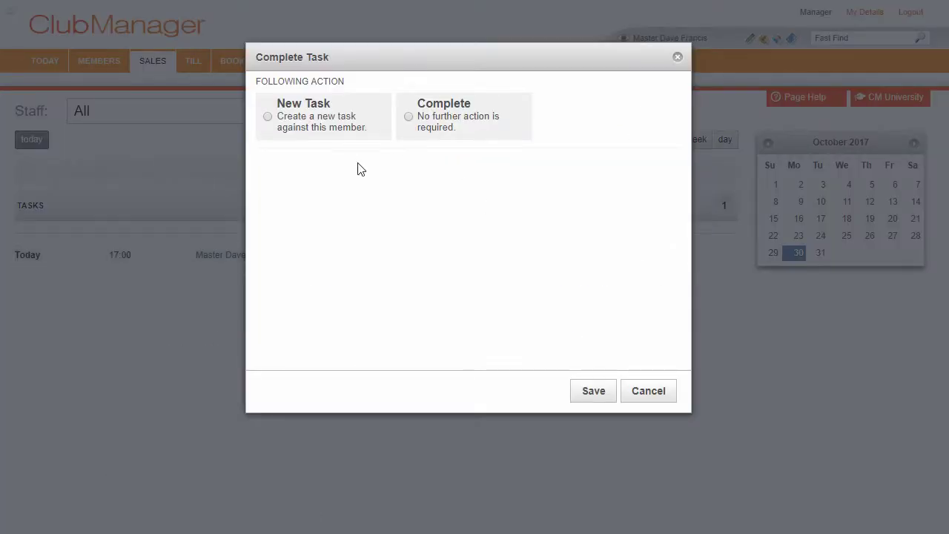
click(677, 57)
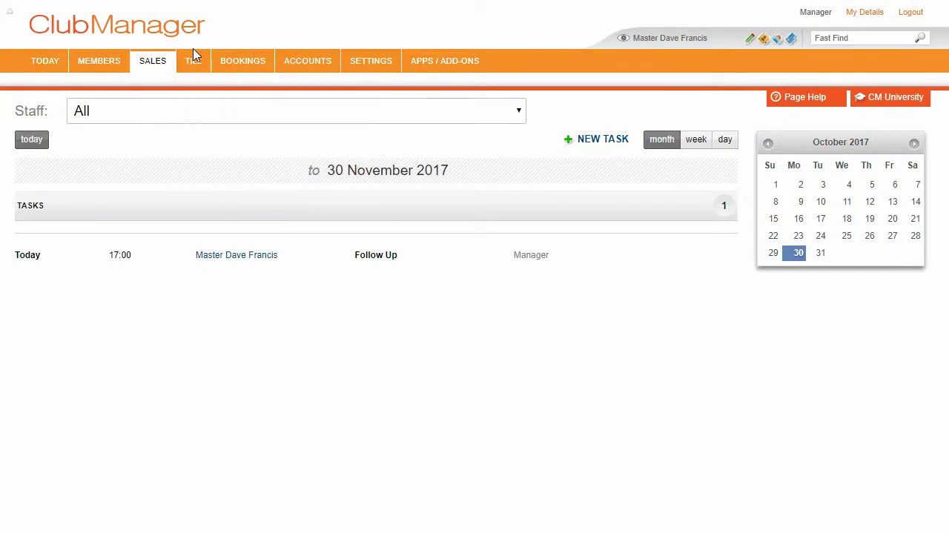
Step: Open the Till and pick the member for the sale from the suggestions
mouse_move(193, 61)
click(210, 84)
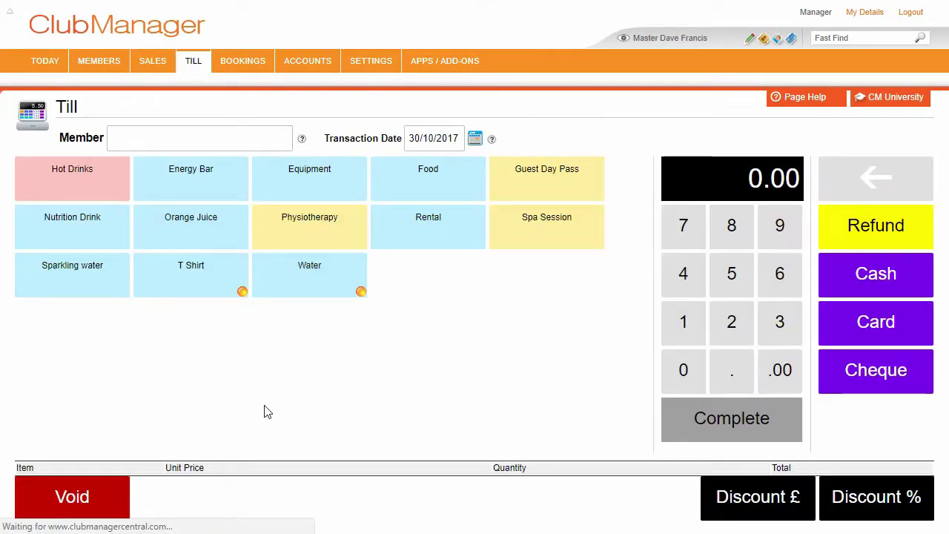
click(164, 141)
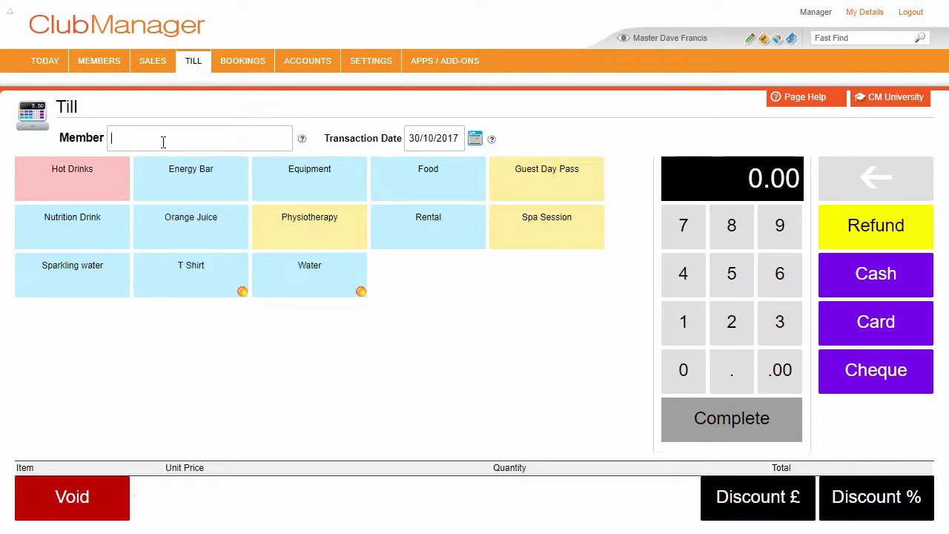
text(gilli)
key(ctrl+a)
text(dave)
click(203, 163)
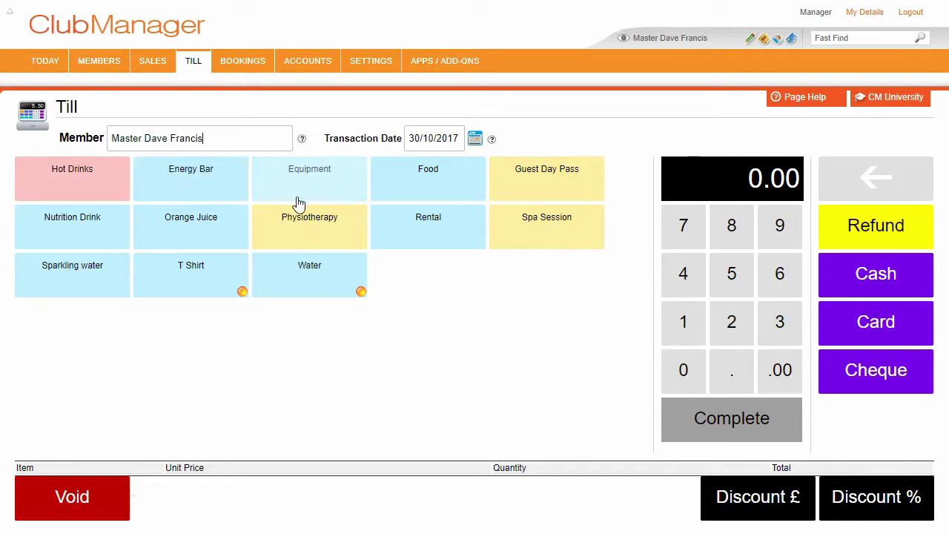
Step: Add an Energy Bar, Orange Juice and Food, pay the 5.53 total in cash, and save
click(217, 203)
click(212, 221)
click(461, 178)
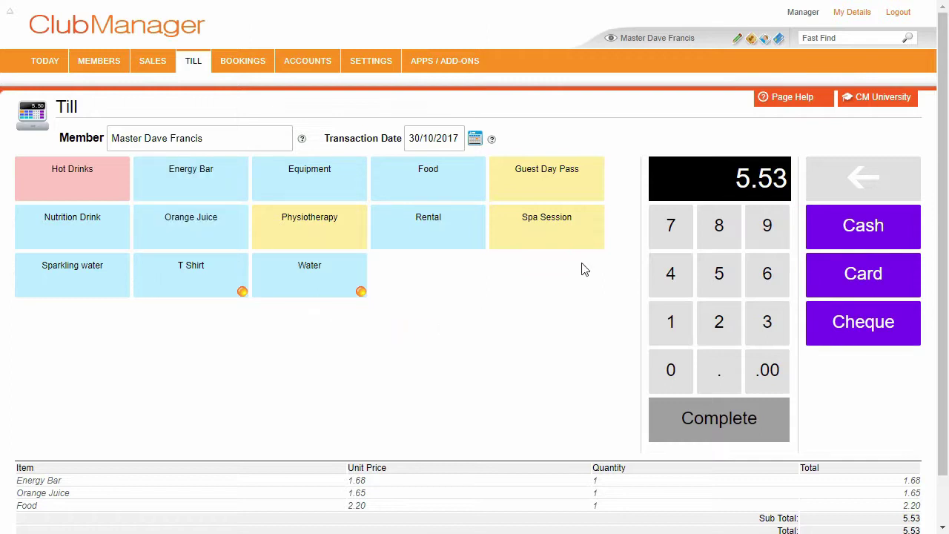
click(881, 231)
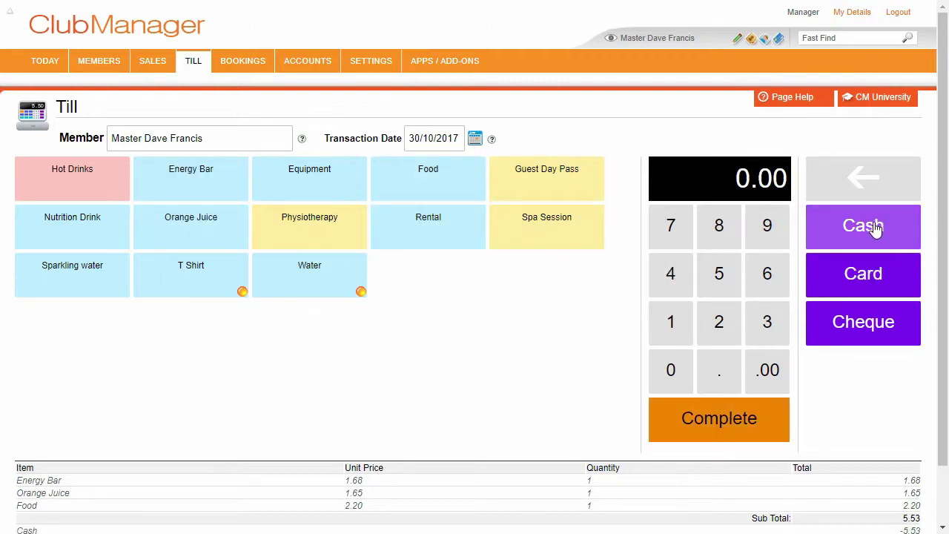
click(719, 419)
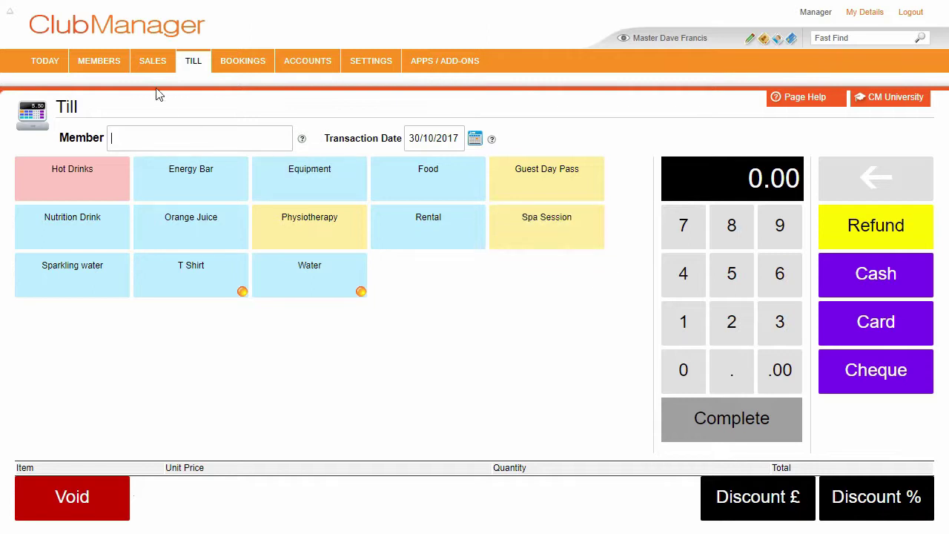
Step: Open the Tue 31 October Sparta booking from the calendar, dismissing an attendee SMS unsent
mouse_move(237, 62)
click(271, 100)
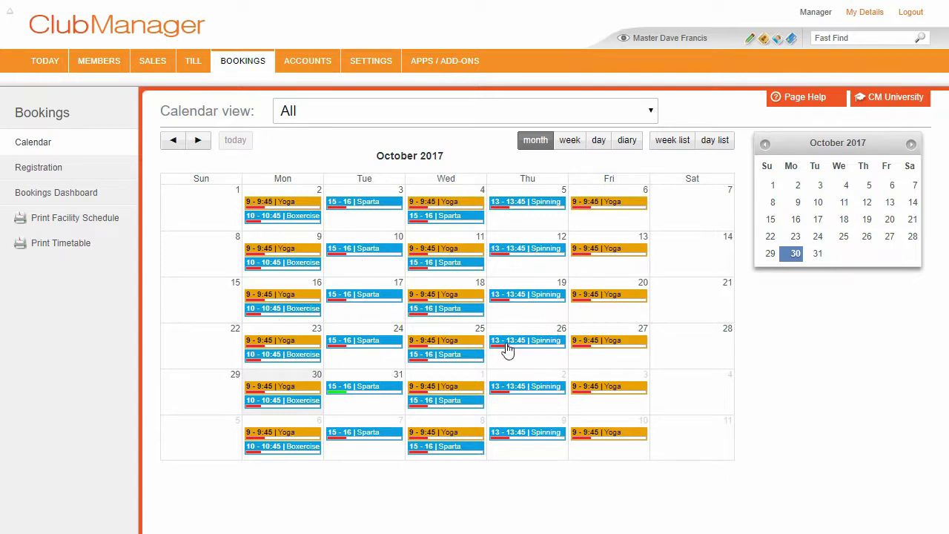
mouse_move(501, 351)
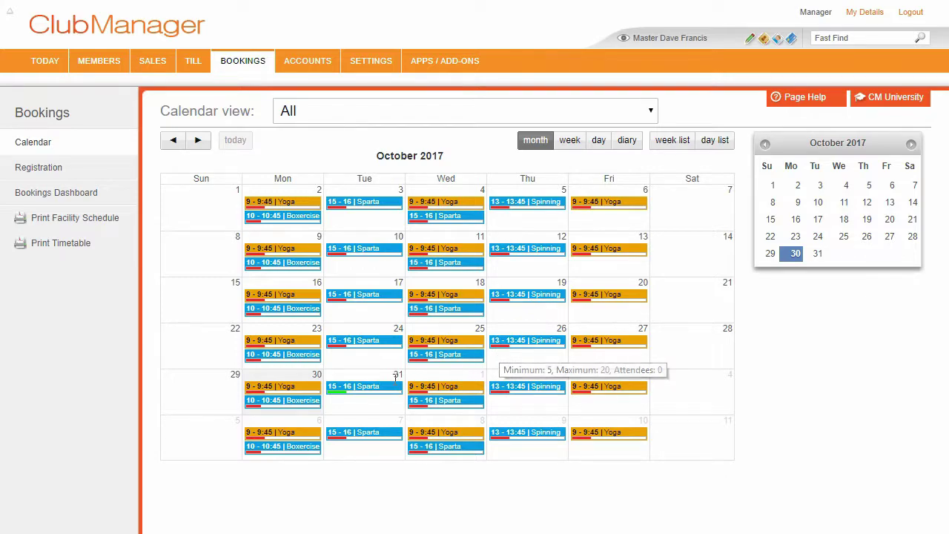
click(364, 393)
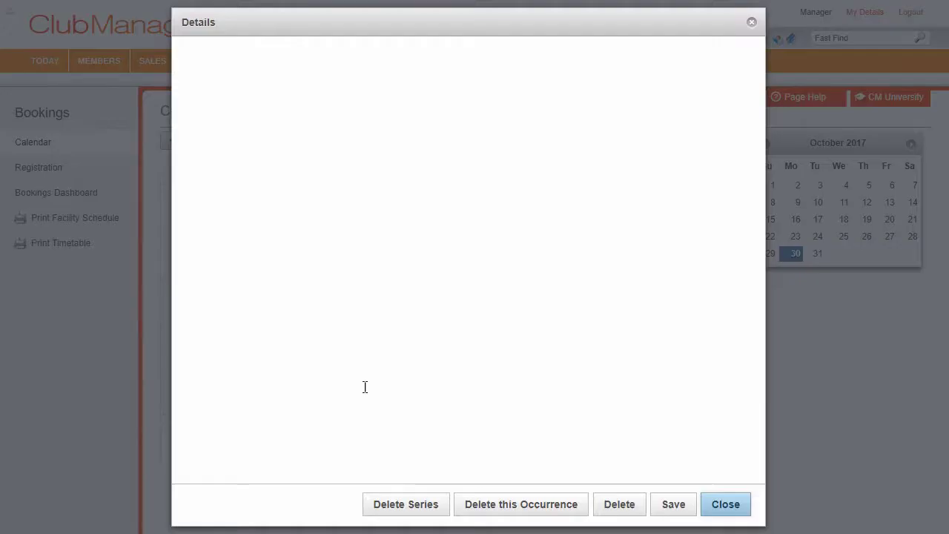
click(343, 348)
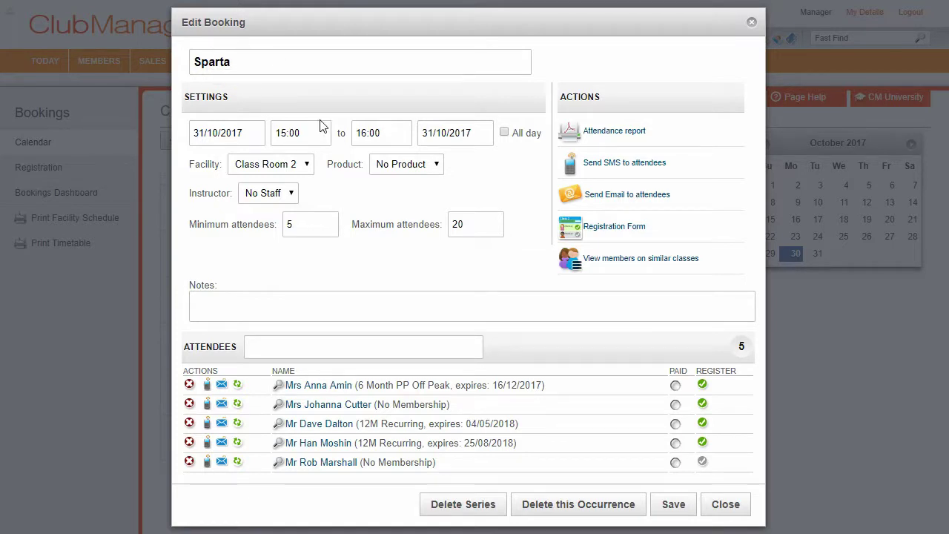
click(641, 162)
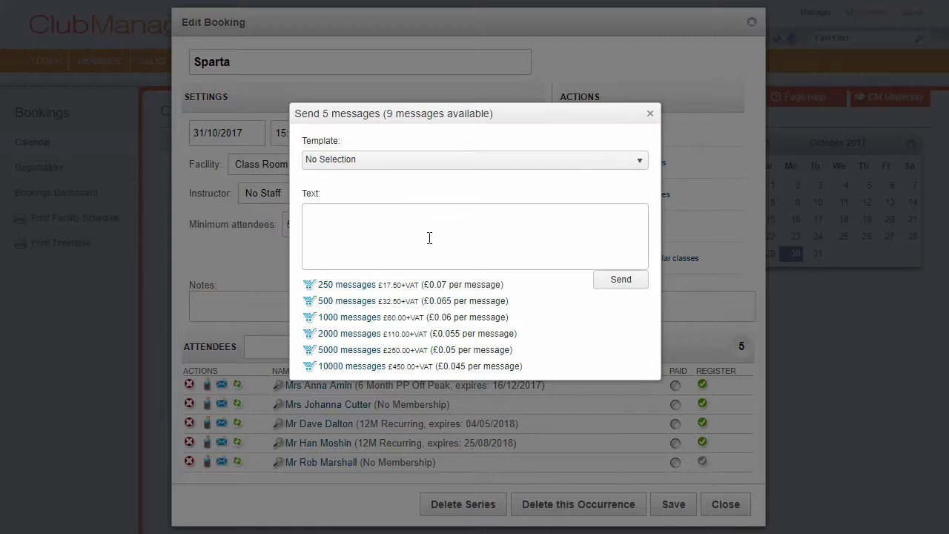
click(650, 113)
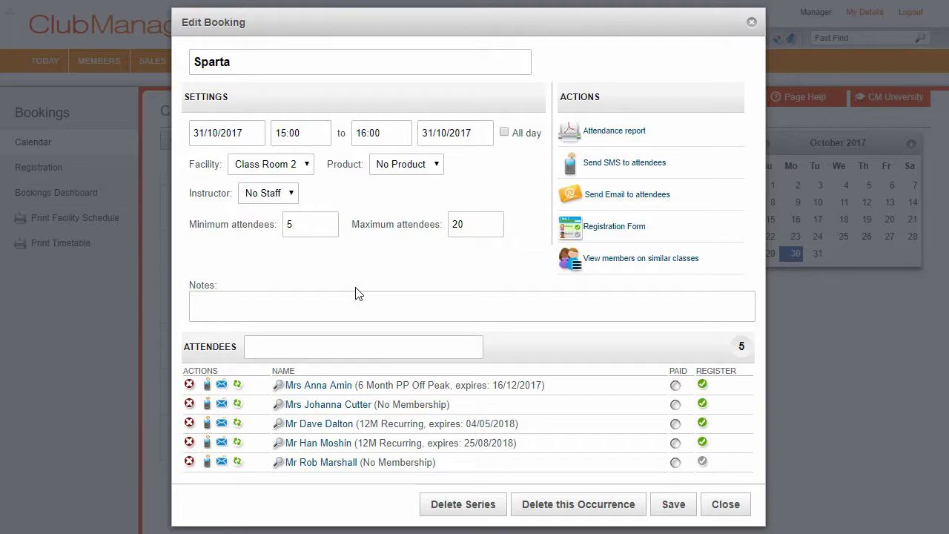
Step: Close the Sparta booking and open the Members Dashboard, showing Membership Sales year to date
click(726, 504)
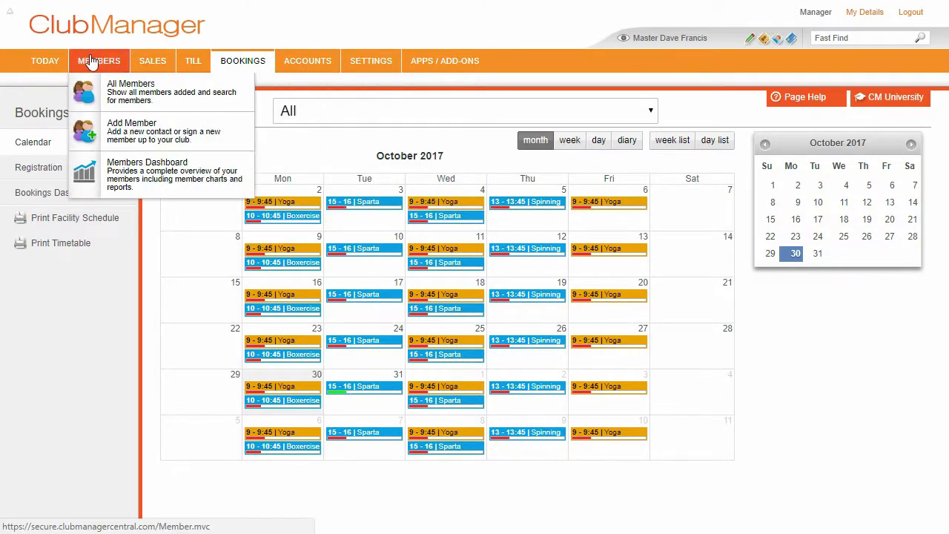
mouse_move(122, 66)
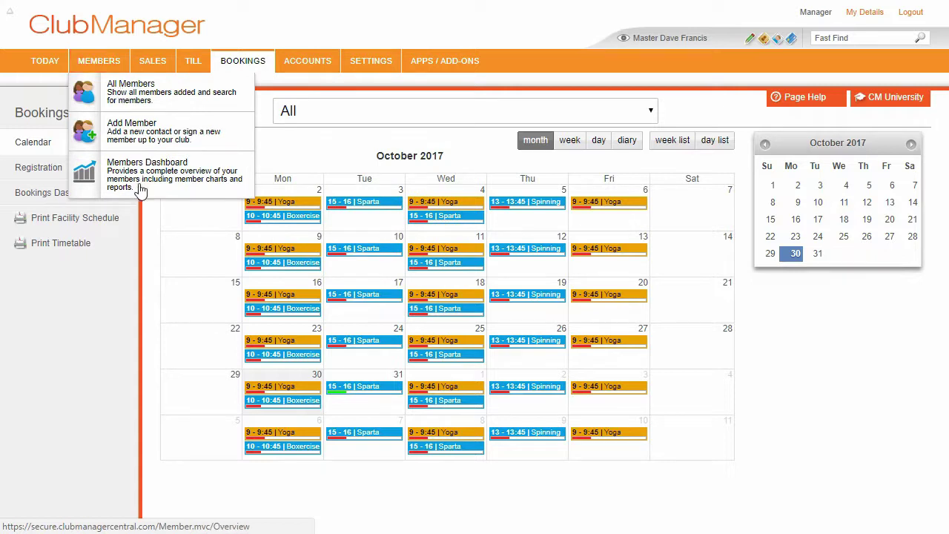
mouse_move(163, 103)
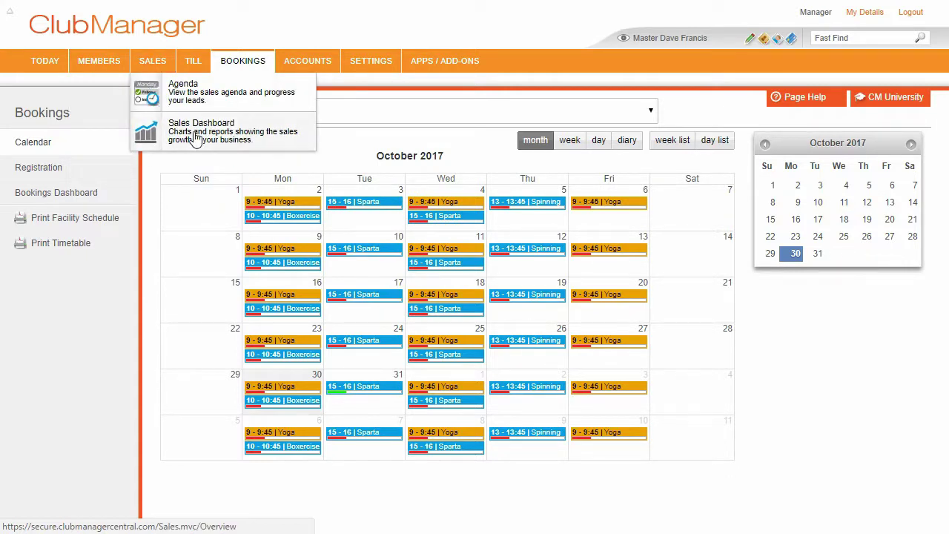
mouse_move(195, 63)
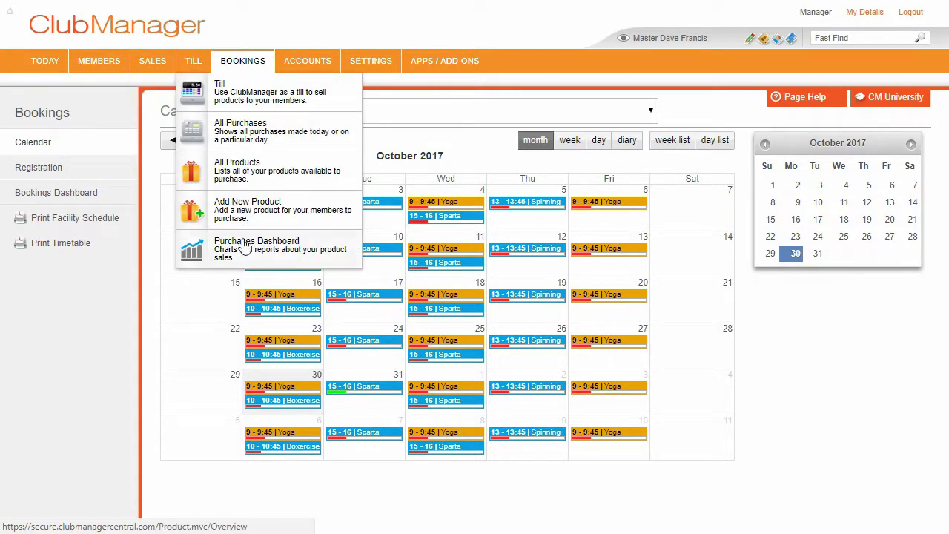
mouse_move(257, 66)
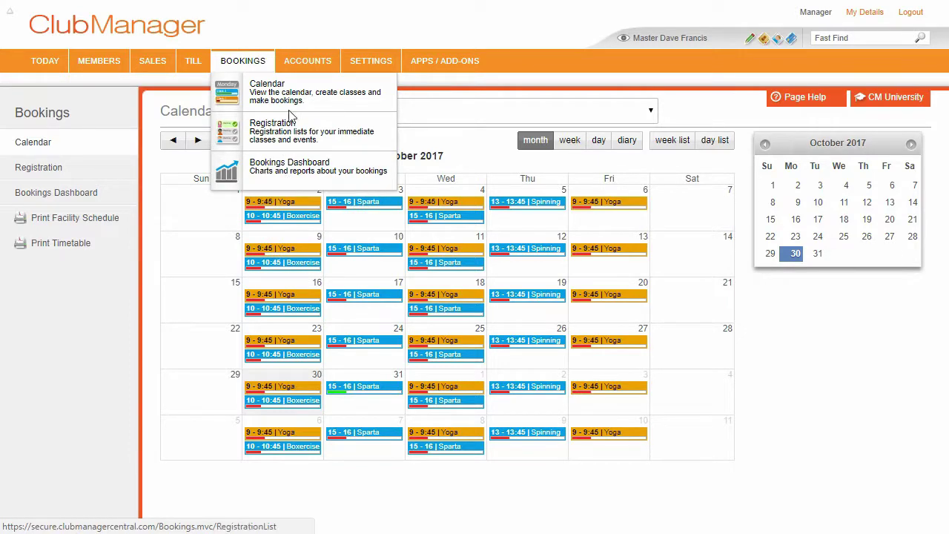
mouse_move(306, 66)
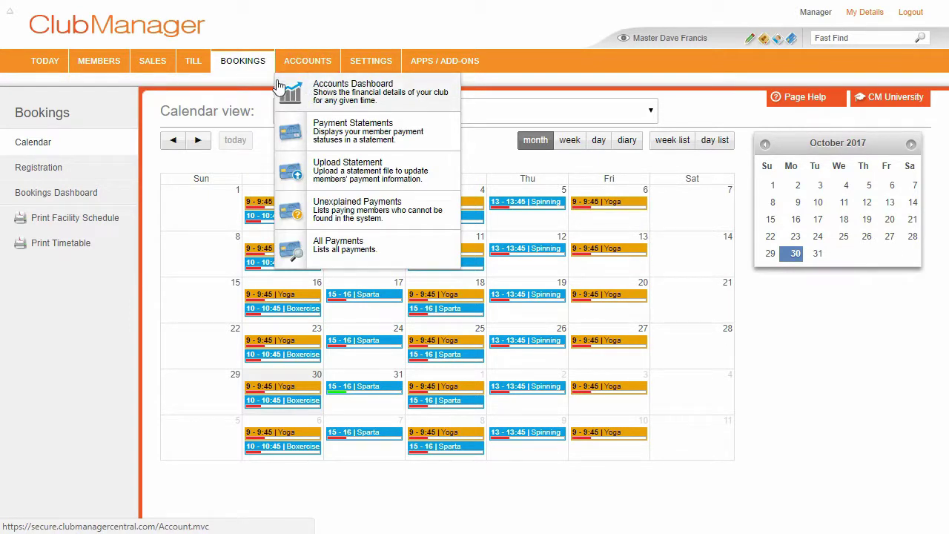
click(141, 169)
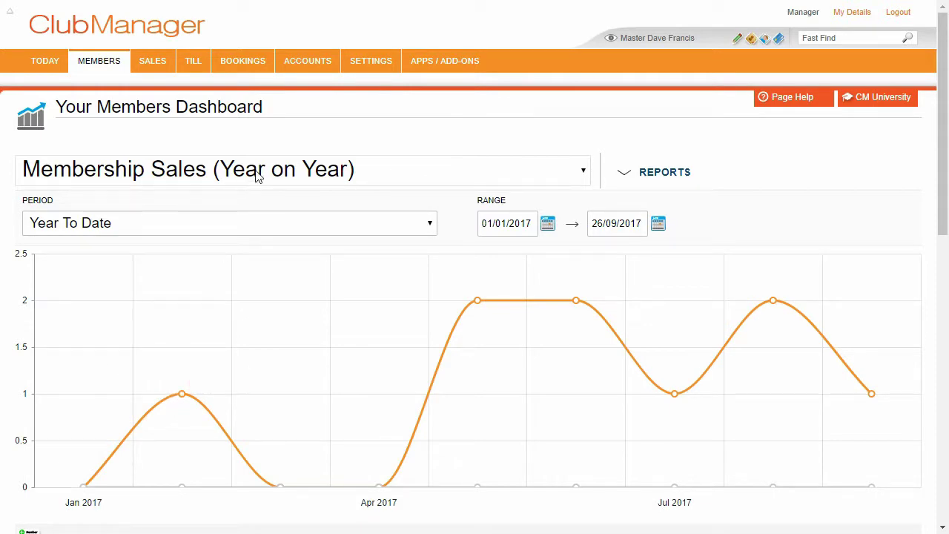
Step: Switch the dashboard report to Top Referring Members, then to Number of People Registered
click(375, 166)
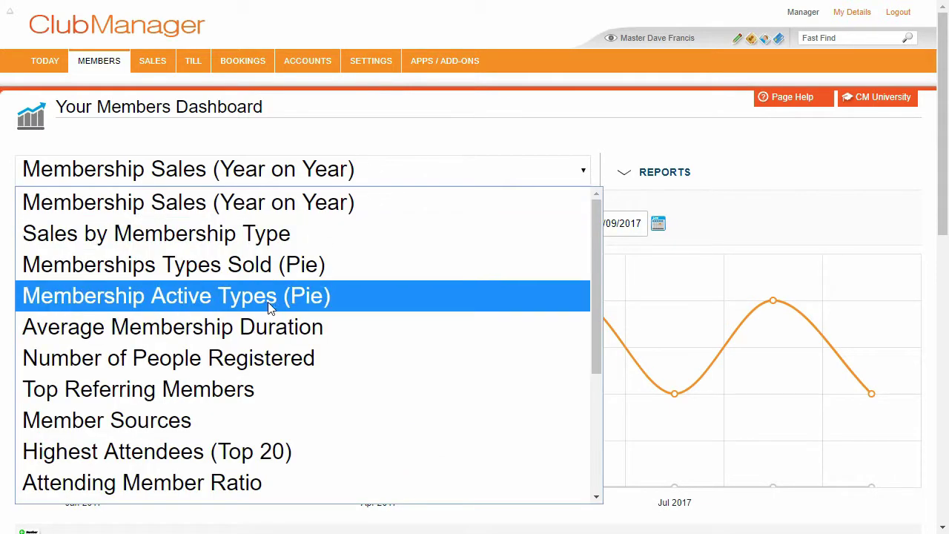
scroll(252, 371, down, 3)
scroll(316, 401, up, 3)
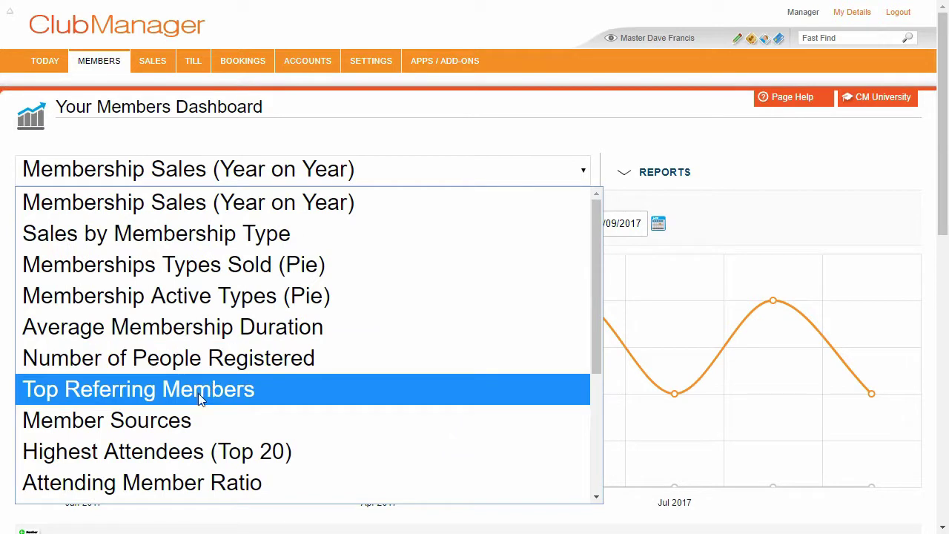
click(202, 390)
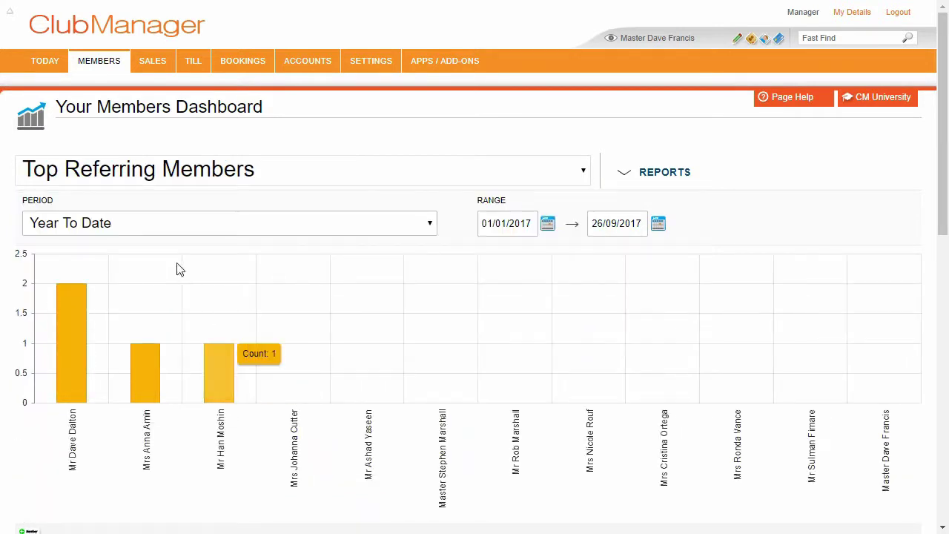
mouse_move(79, 352)
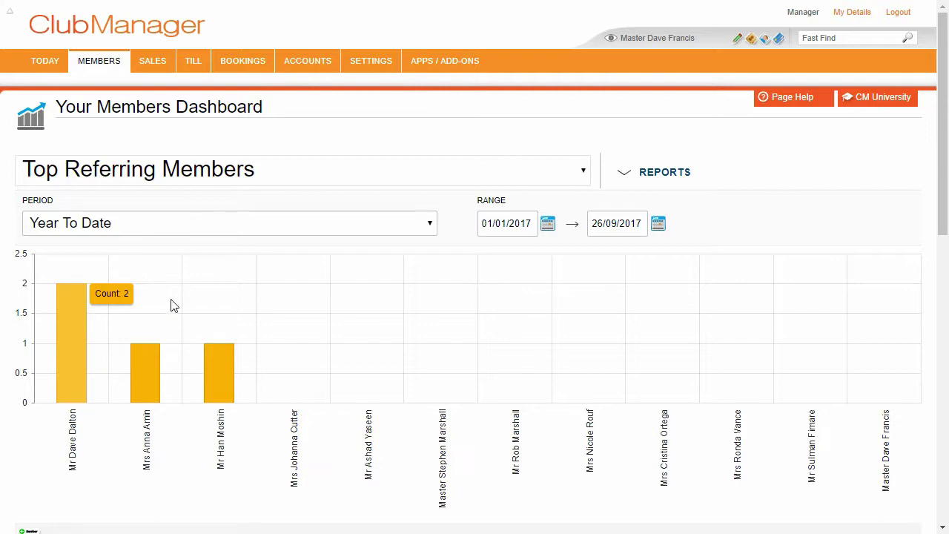
click(319, 170)
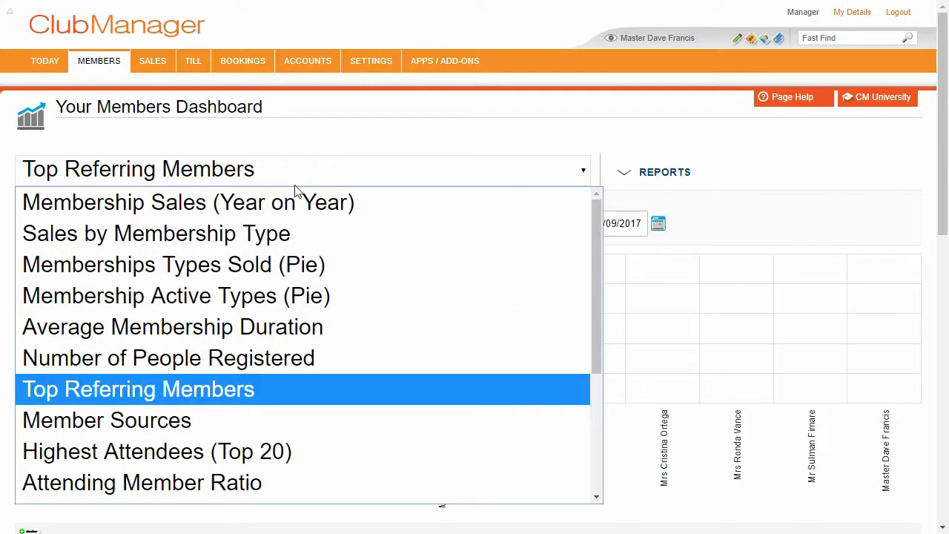
click(290, 360)
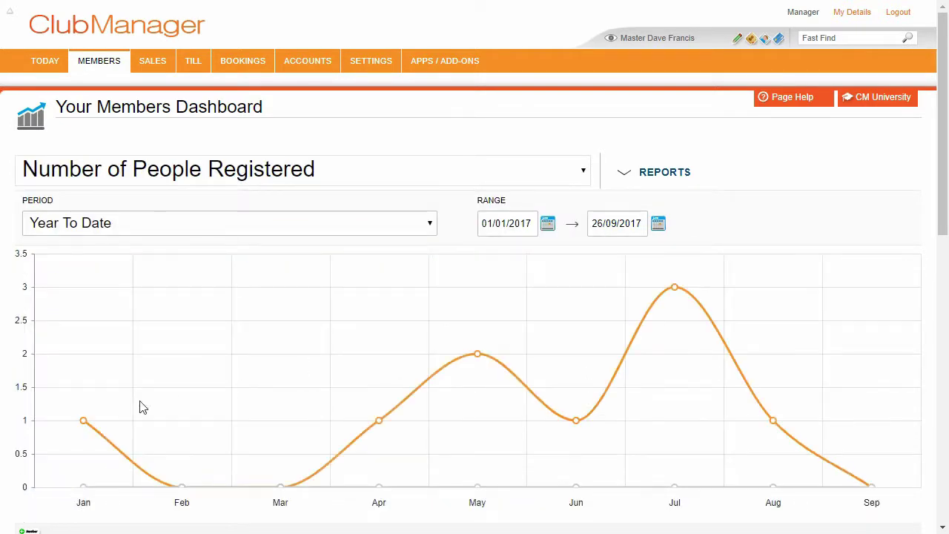
Step: Limit the period to Last Quarter and switch the members chart to Age Analysis
click(248, 226)
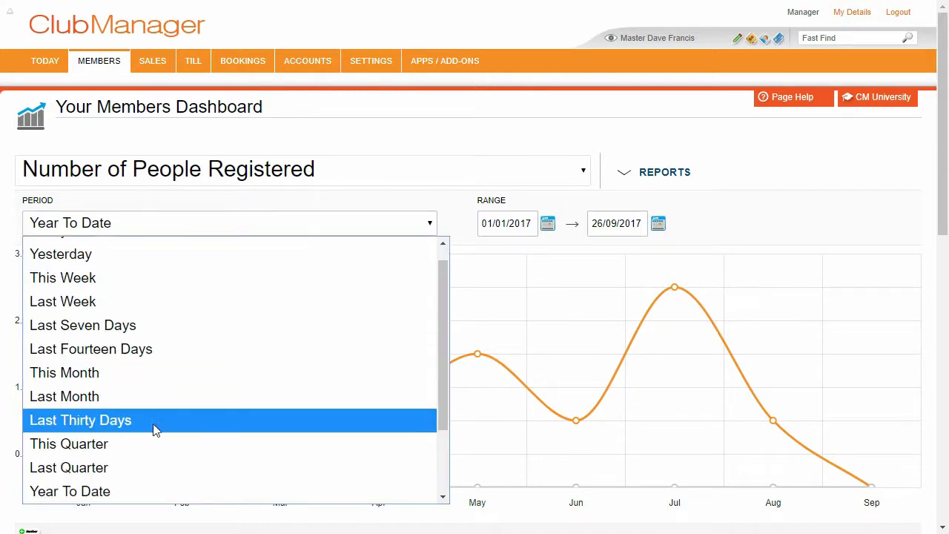
click(106, 469)
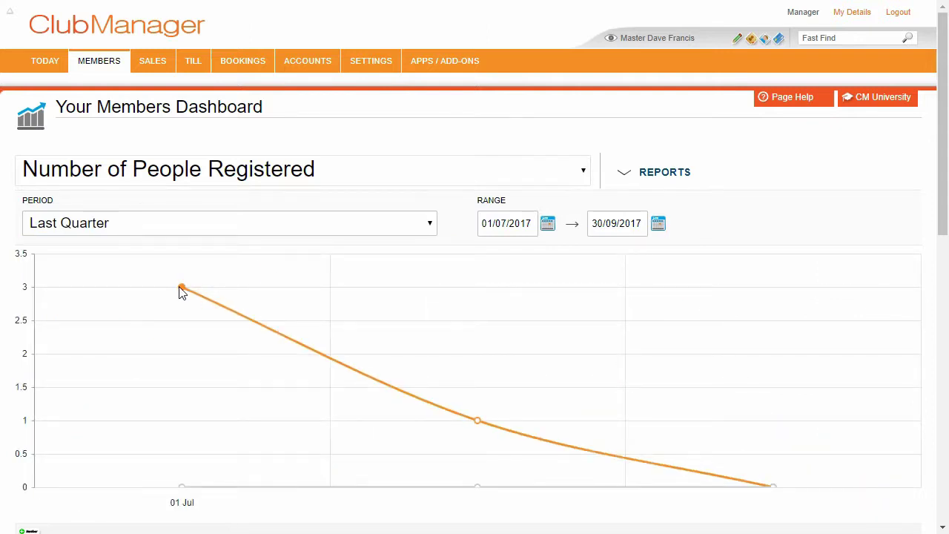
mouse_move(182, 291)
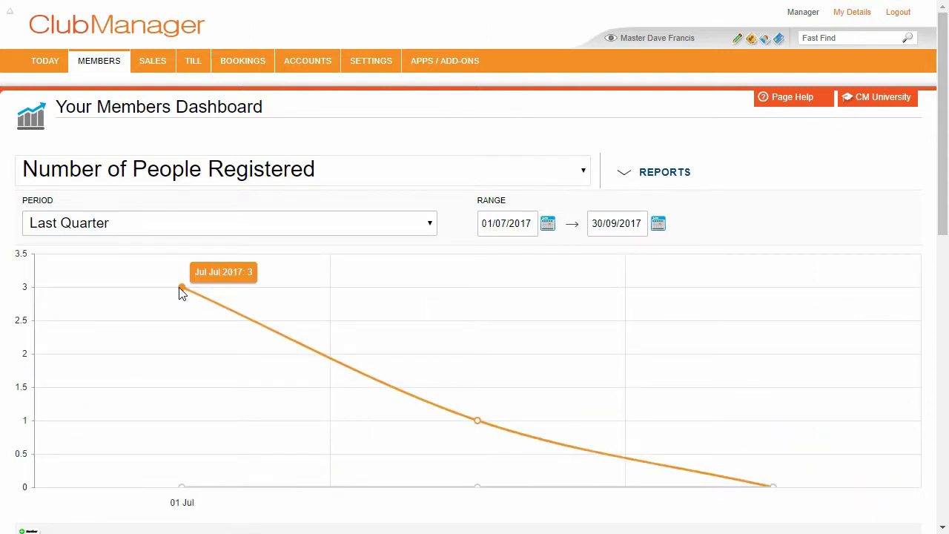
mouse_move(483, 423)
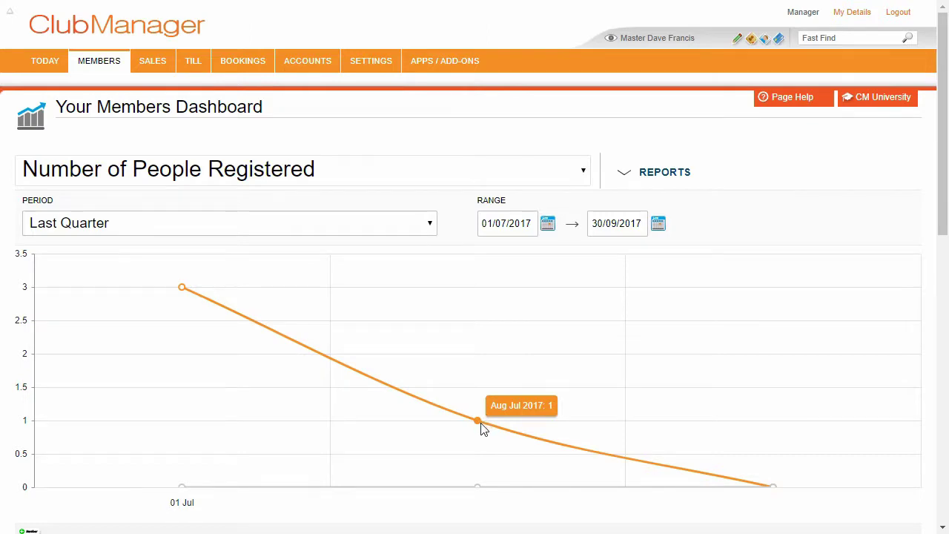
click(308, 169)
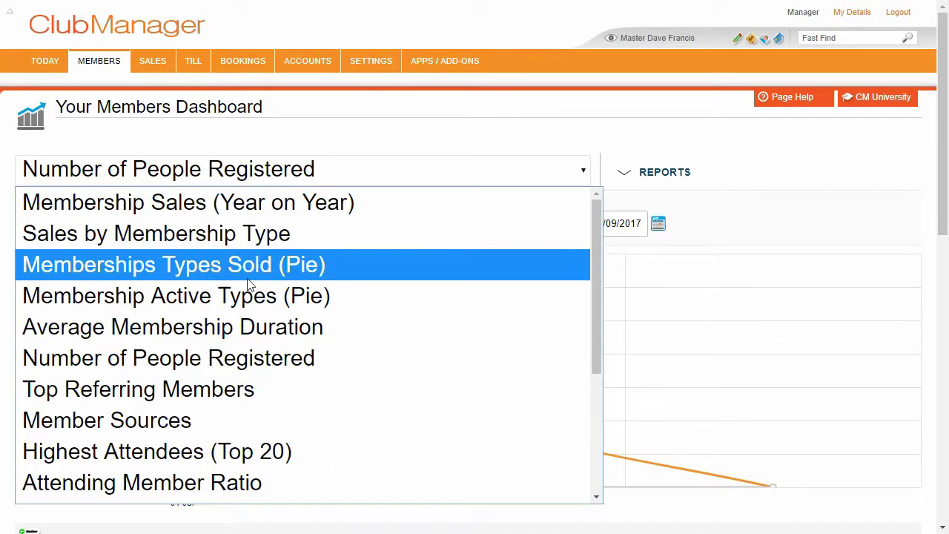
scroll(251, 286, down, 3)
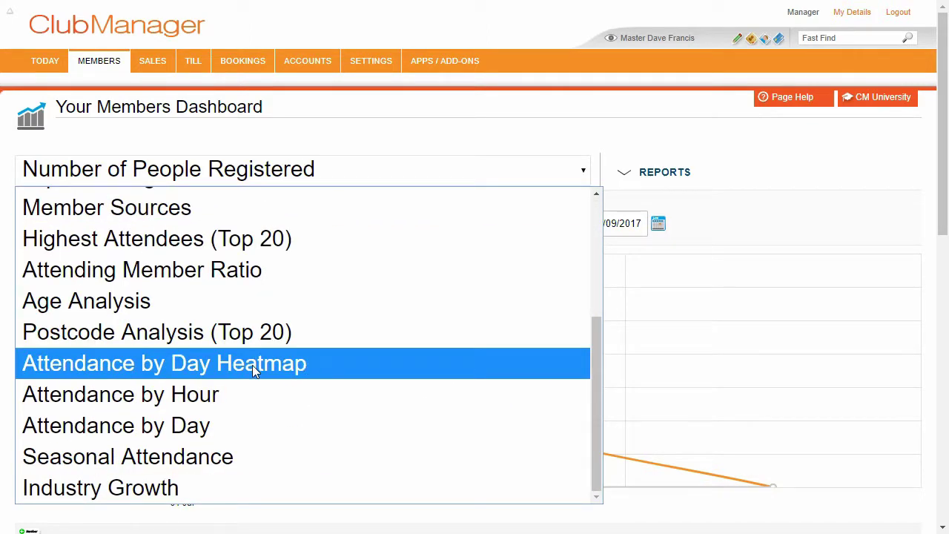
click(222, 304)
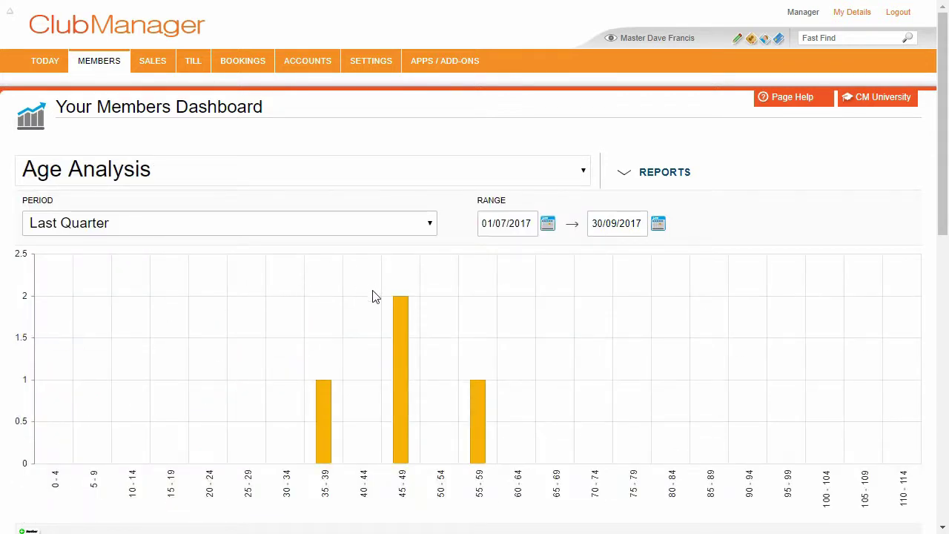
Step: Set the reporting period to Year To Date, 01/01/2017 to 30/10/2017
mouse_move(398, 336)
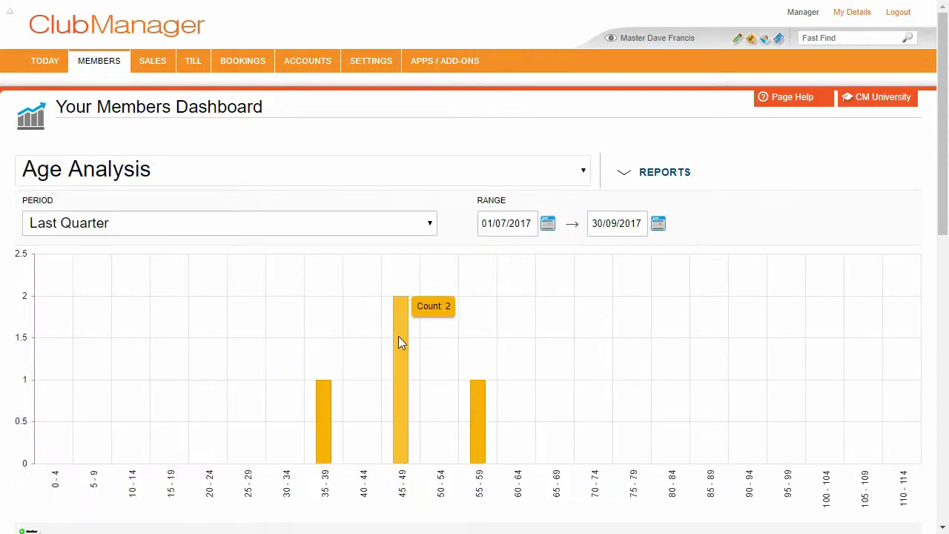
click(334, 223)
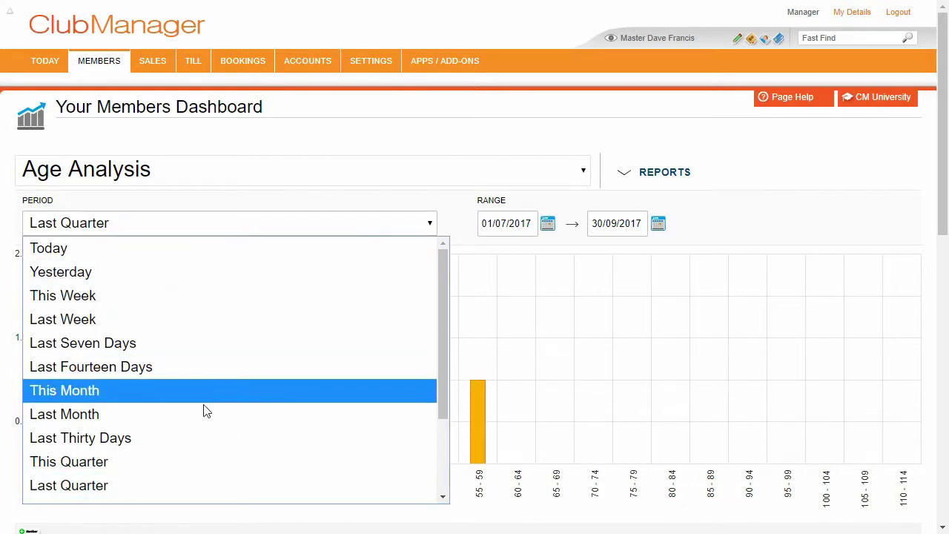
scroll(193, 416, down, 2)
click(143, 401)
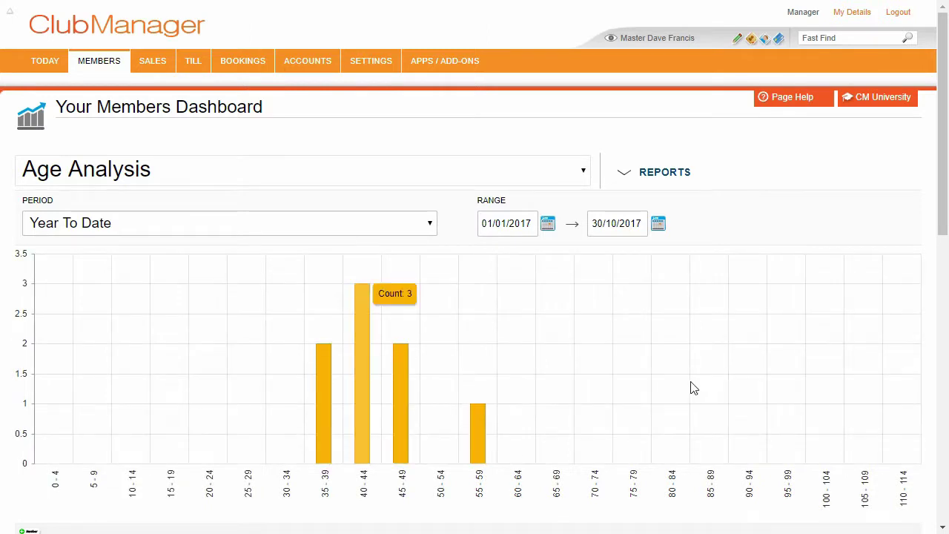
Step: Expand the REPORTS list and scroll down to the Member Reports section and back
click(624, 176)
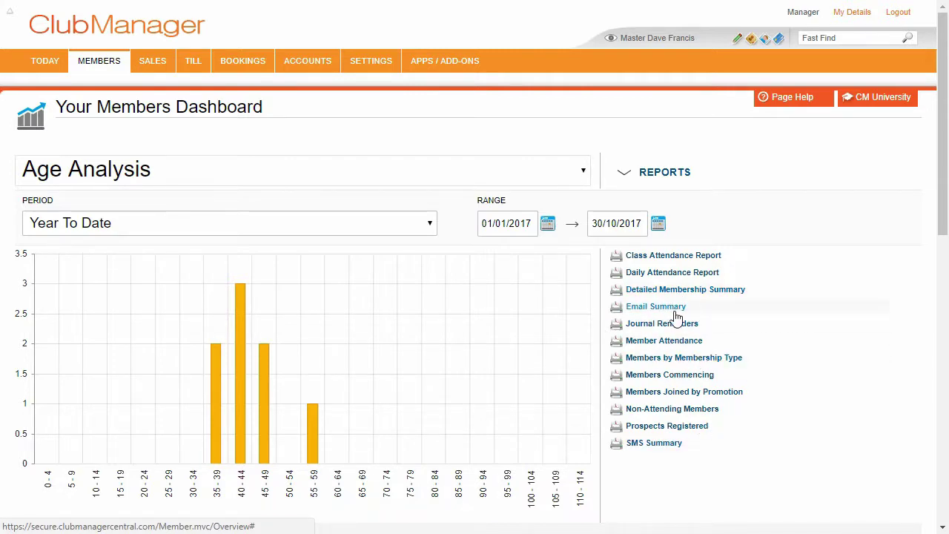
scroll(675, 317, down, 1)
scroll(675, 318, down, 6)
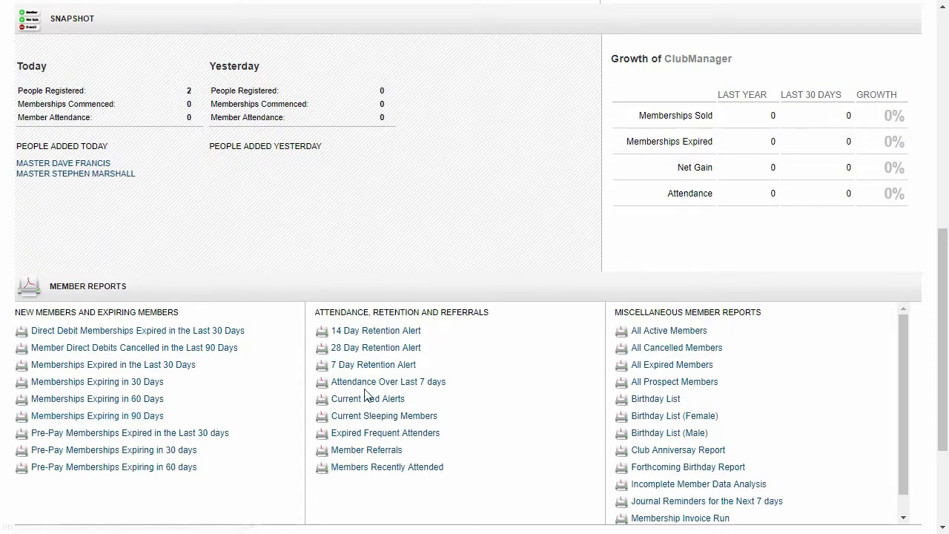
scroll(720, 420, down, 1)
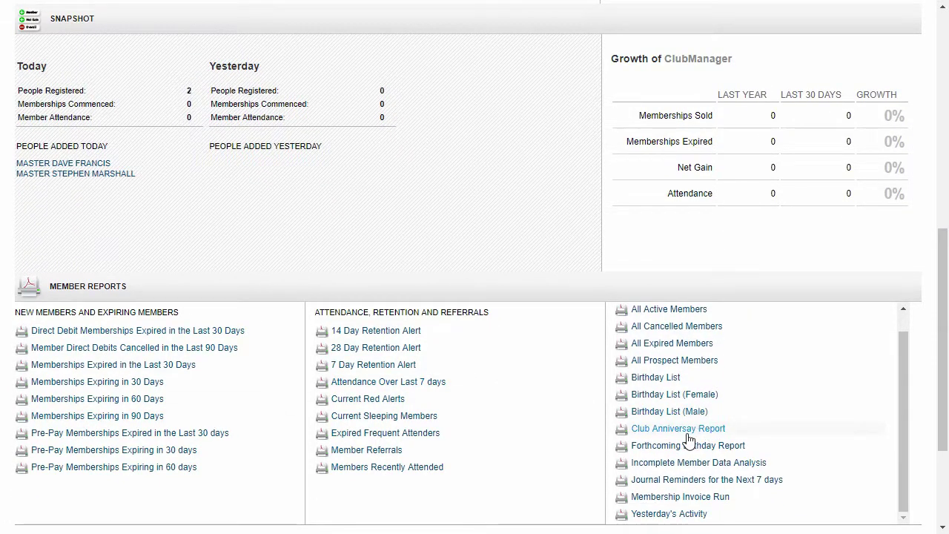
scroll(690, 439, up, 2)
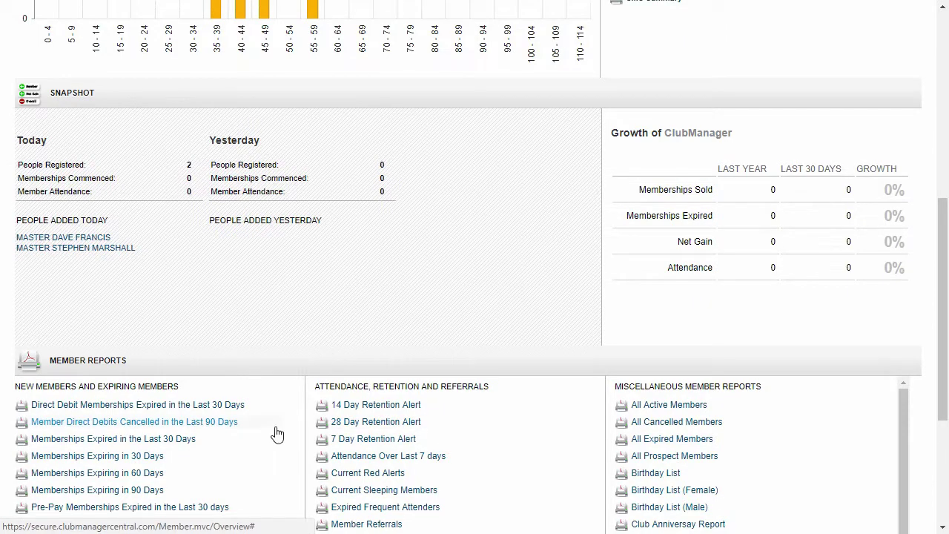
scroll(524, 356, up, 6)
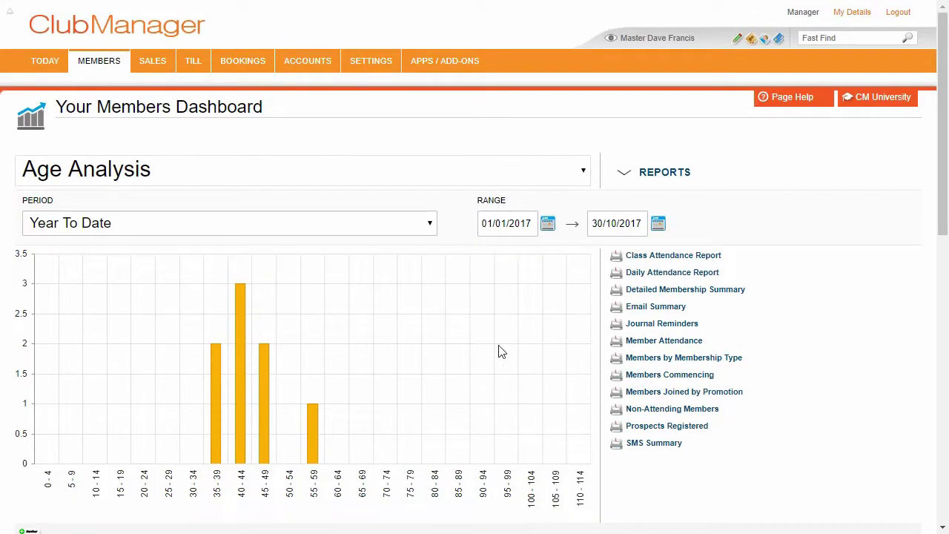
Step: Open the Sales Dashboard and switch its chart to Sales Closed By User
mouse_move(153, 65)
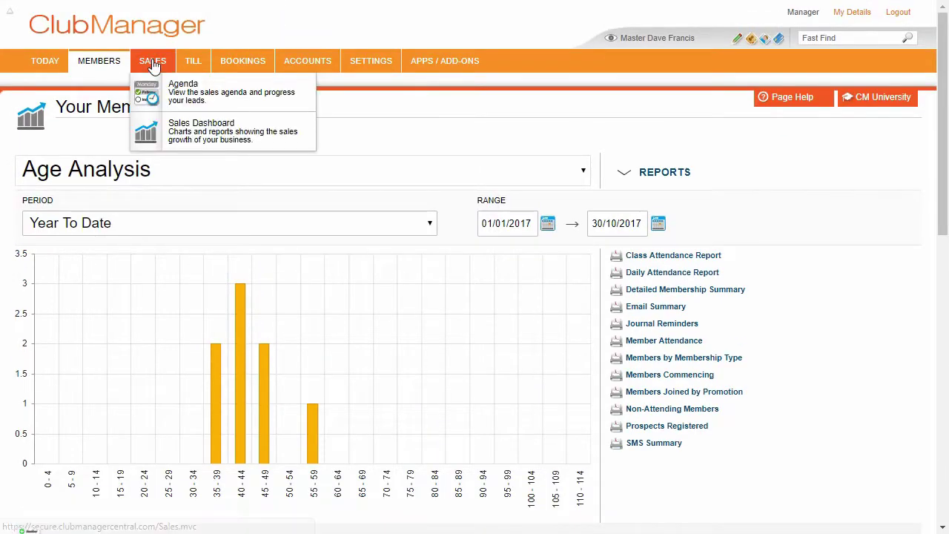
click(185, 137)
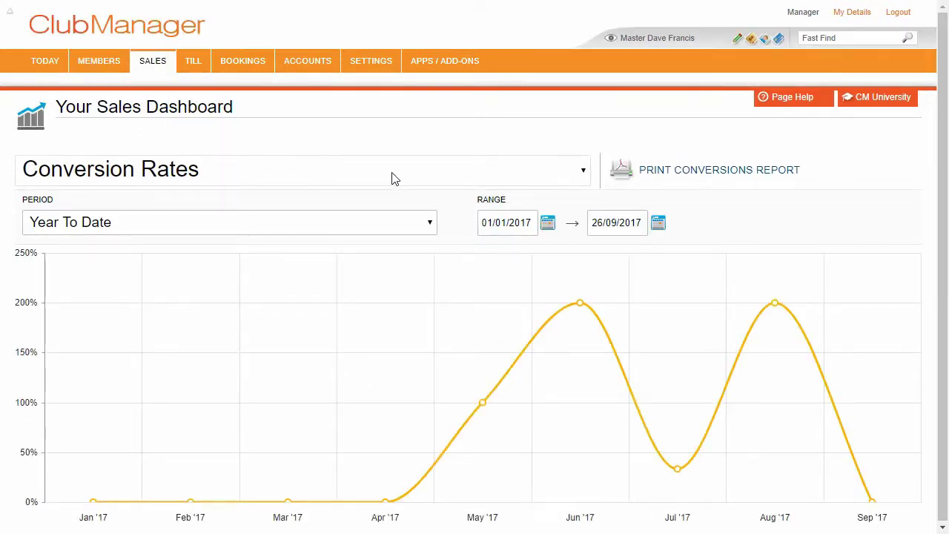
click(393, 177)
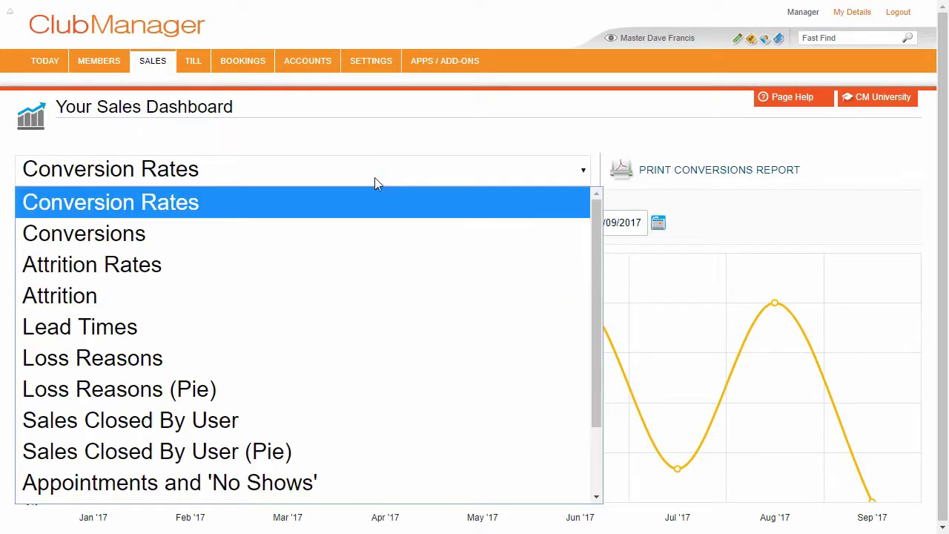
click(148, 420)
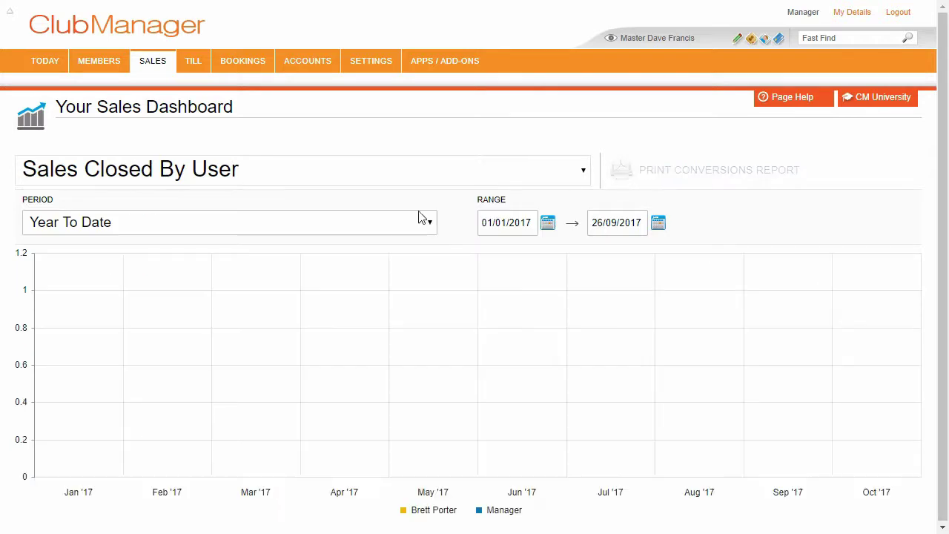
Step: Visit the Purchases and Bookings dashboards, then open the Accounts Dashboard
mouse_move(209, 70)
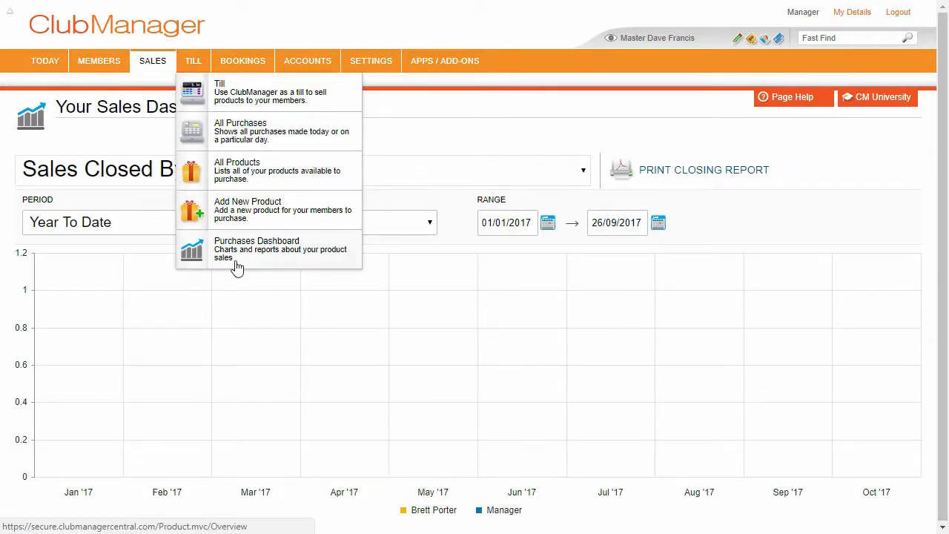
click(337, 235)
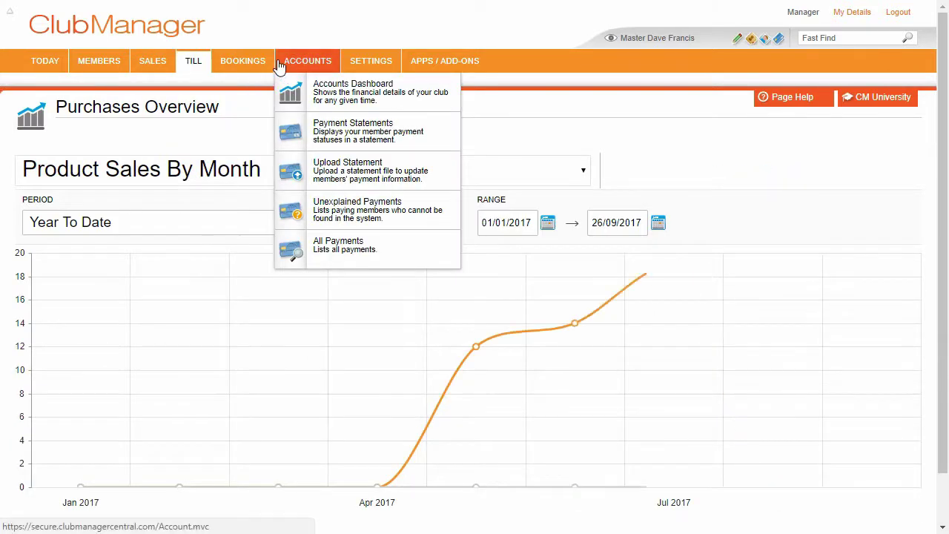
mouse_move(252, 61)
click(278, 183)
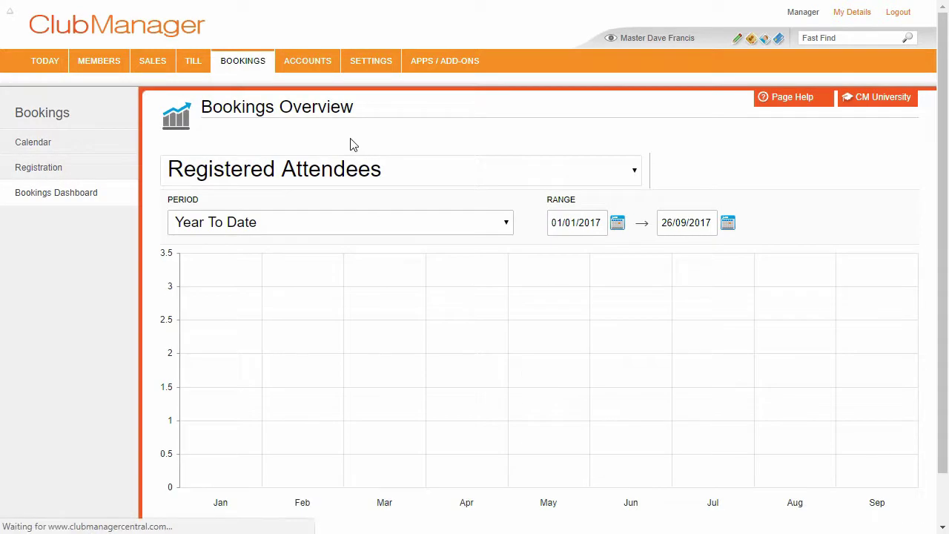
mouse_move(308, 63)
click(327, 96)
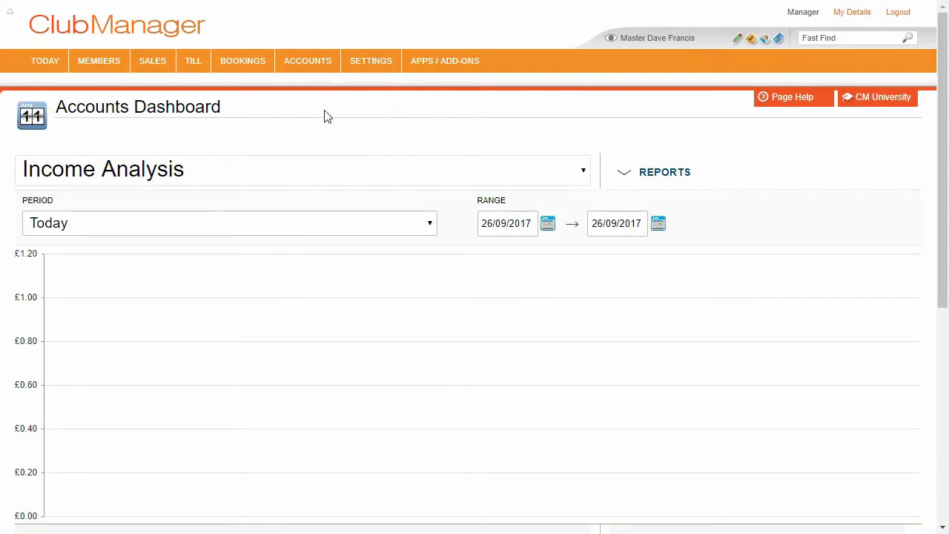
Step: Set the Income Analysis period to Year To Date
click(376, 228)
scroll(198, 445, down, 3)
click(184, 397)
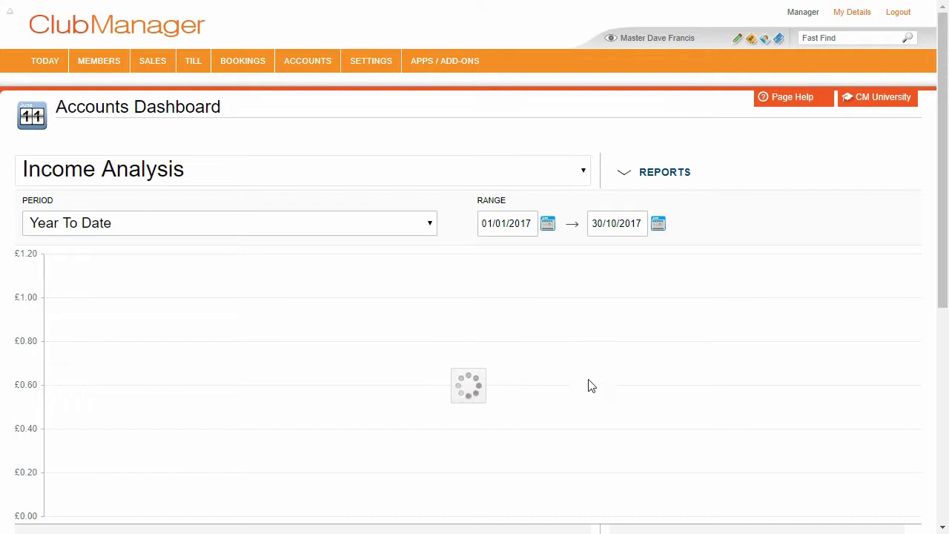
Step: Open Website Integrations from the APPS / ADD-ONS menu
mouse_move(445, 63)
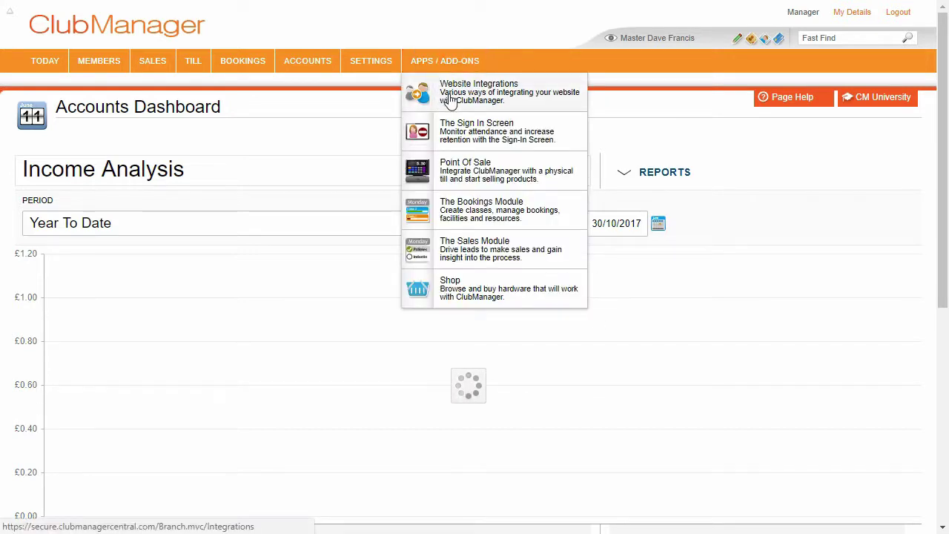
click(450, 101)
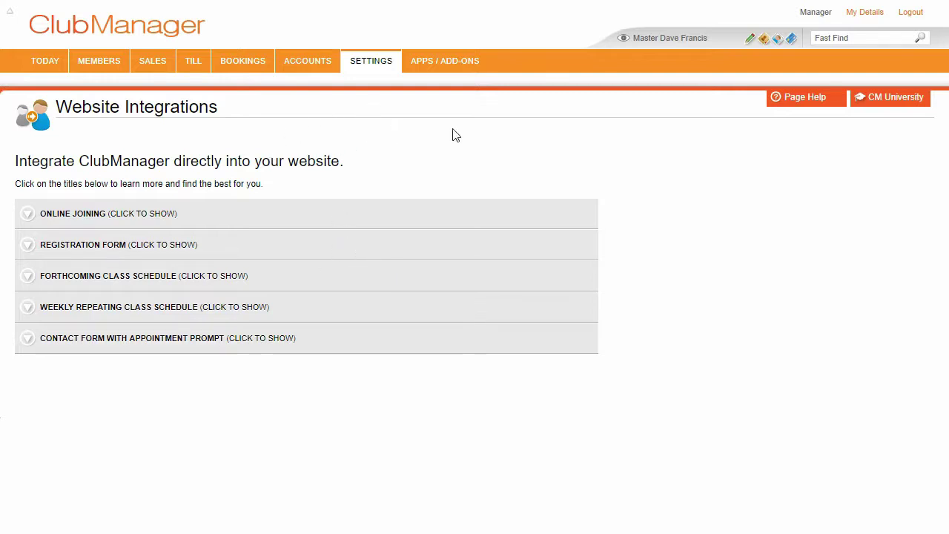
mouse_move(333, 59)
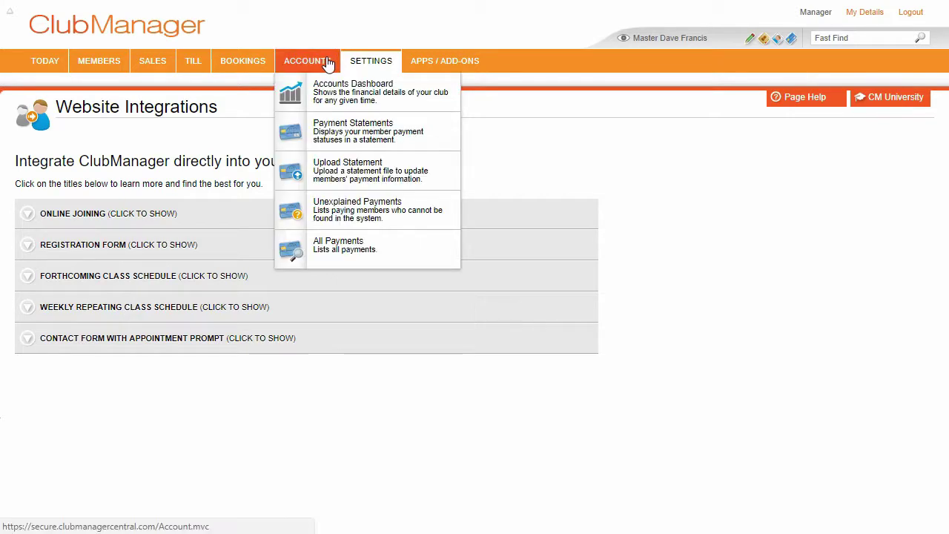
Step: Go to the Accounts Dashboard, then open Payment Statements for October 2017
click(338, 93)
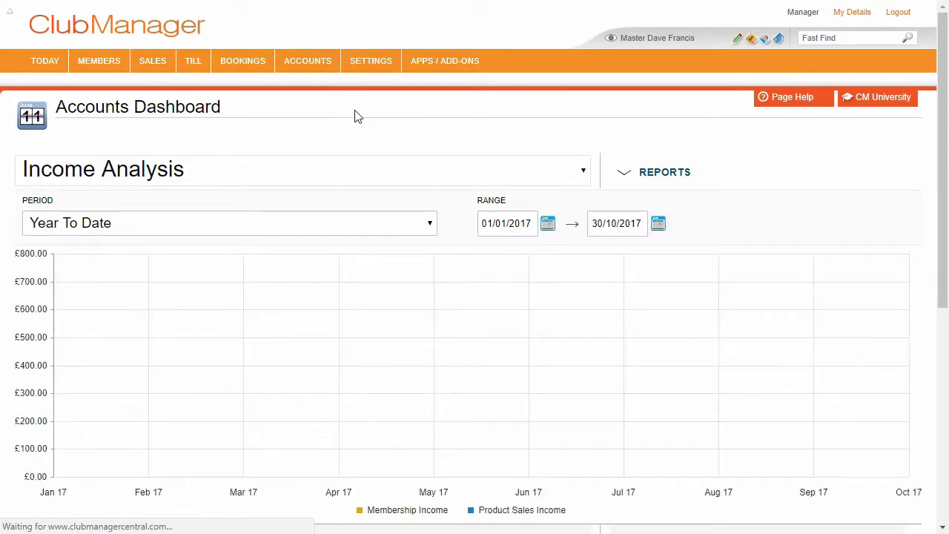
mouse_move(308, 58)
click(341, 139)
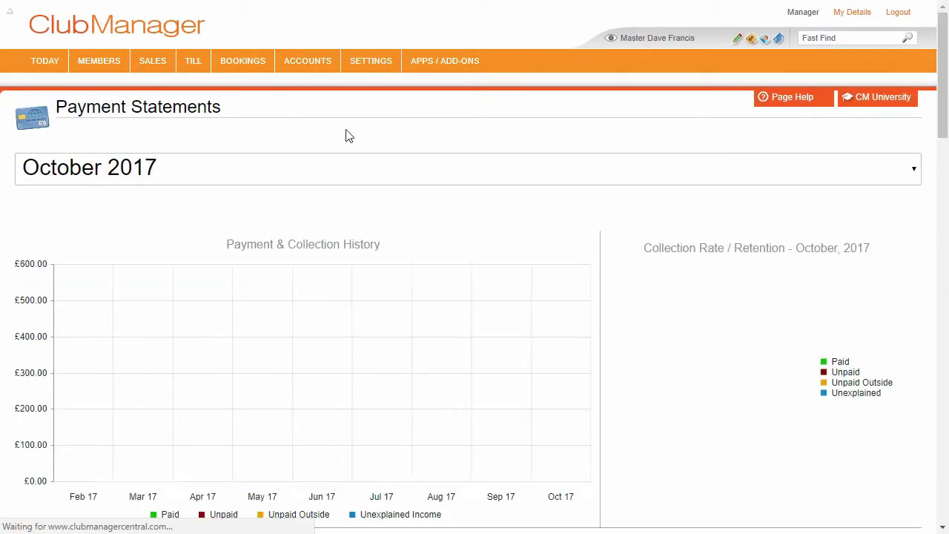